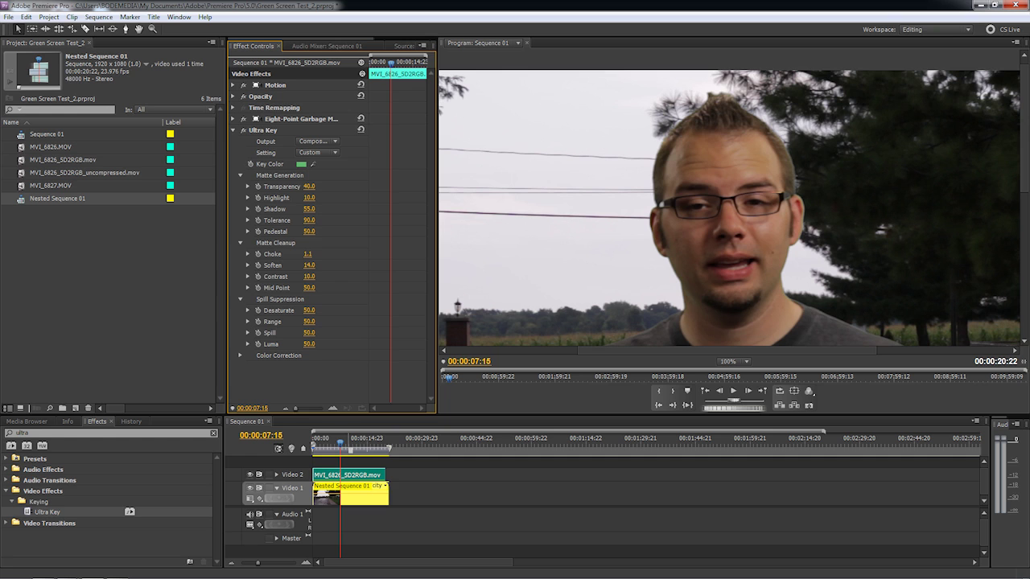
Play a short stretch of the sequence to review the keyed subject's edges around the arms and head
{"action": "left_click_drag", "start_coordinate": [1024, 183], "coordinate": [1024, 283]}
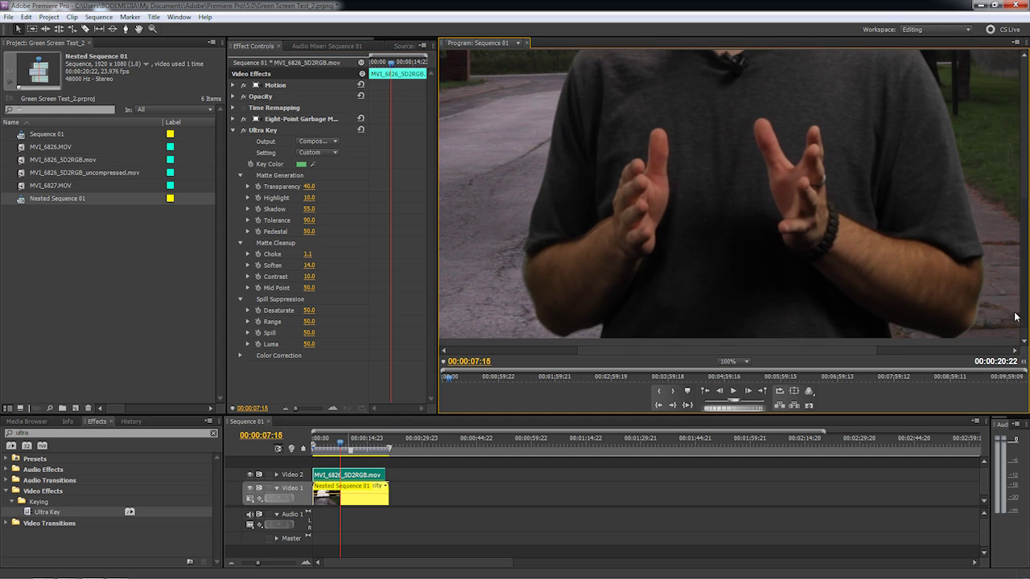
{"action": "key", "text": "space"}
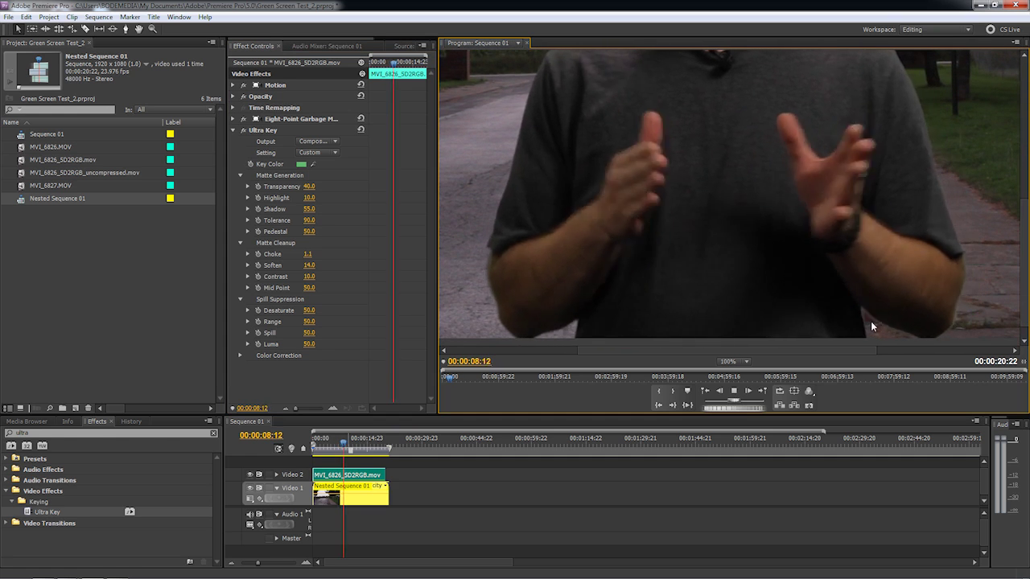
{"action": "key", "text": "space"}
{"action": "left_click_drag", "start_coordinate": [1024, 240], "coordinate": [1025, 129]}
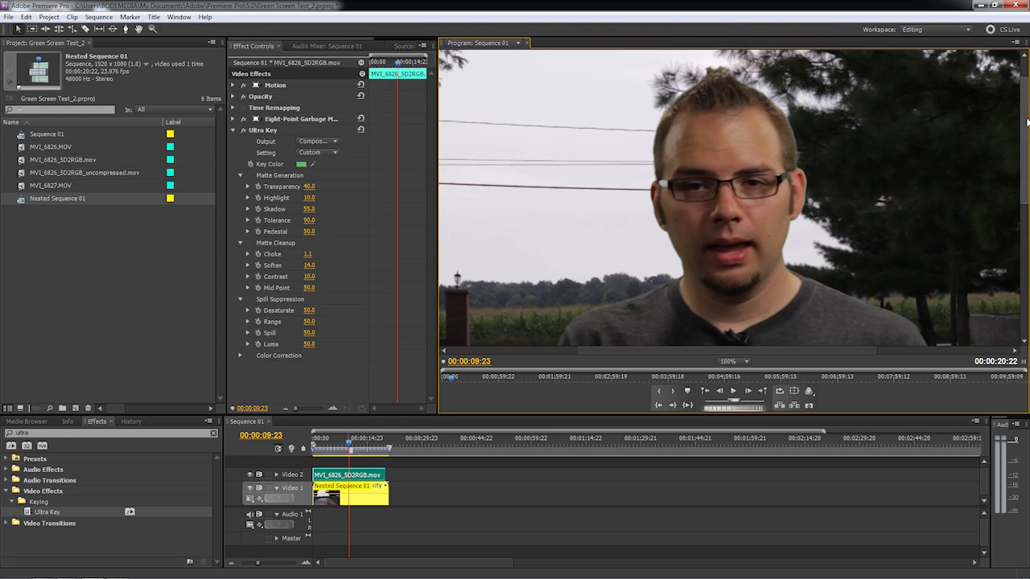
Reset the Ultra Key effect to its Default setting
{"action": "left_click", "coordinate": [316, 152]}
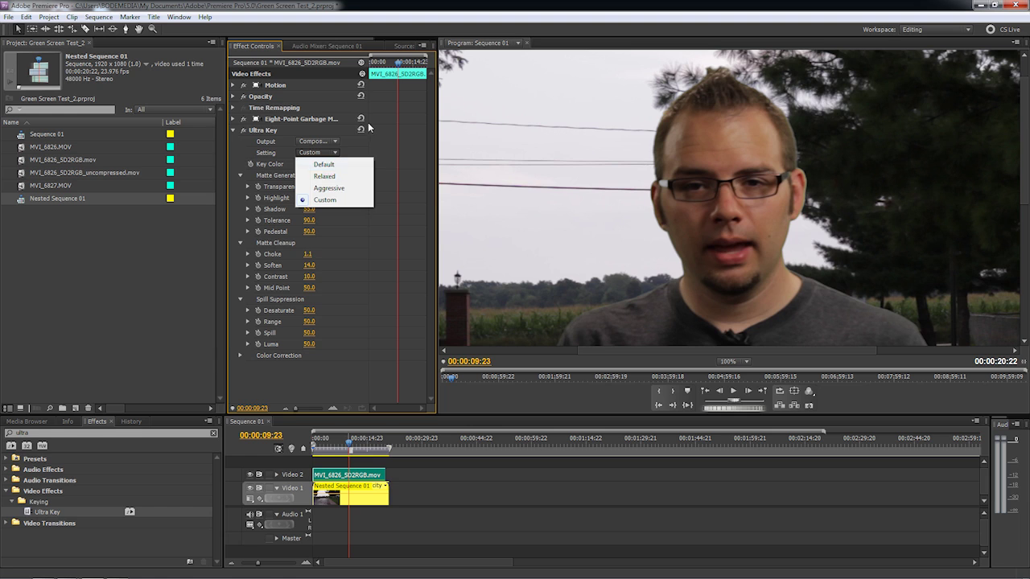
{"action": "left_click", "coordinate": [320, 201]}
{"action": "left_click", "coordinate": [360, 130]}
{"action": "left_click", "coordinate": [314, 164]}
{"action": "left_click", "coordinate": [562, 157]}
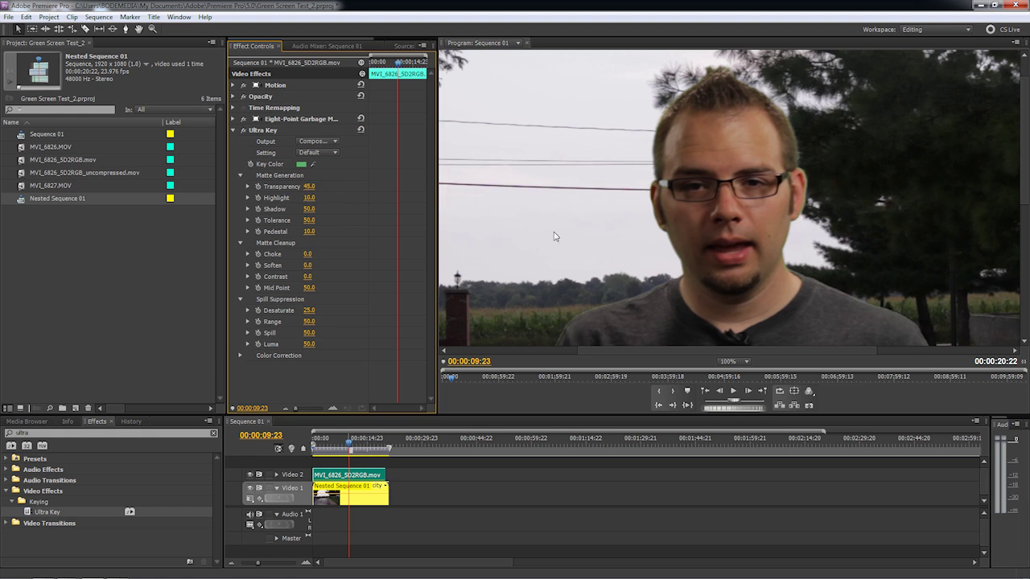
Hide the Video 1 background track and set Ultra Key's Output to Alpha Channel
{"action": "left_click", "coordinate": [249, 488]}
{"action": "left_click", "coordinate": [317, 141]}
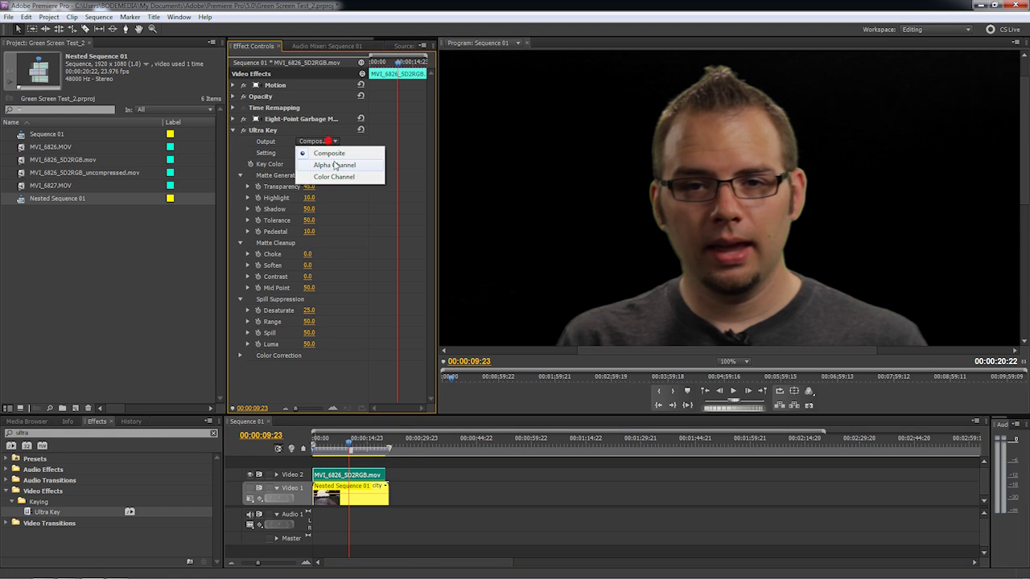
{"action": "left_click", "coordinate": [332, 164]}
Set Ultra Key's Matte Generation Pedestal to 47, checking the whole frame's matte at Fit zoom
{"action": "left_click_drag", "start_coordinate": [1024, 145], "coordinate": [1024, 121]}
{"action": "left_click", "coordinate": [308, 232]}
{"action": "type", "text": "22"}
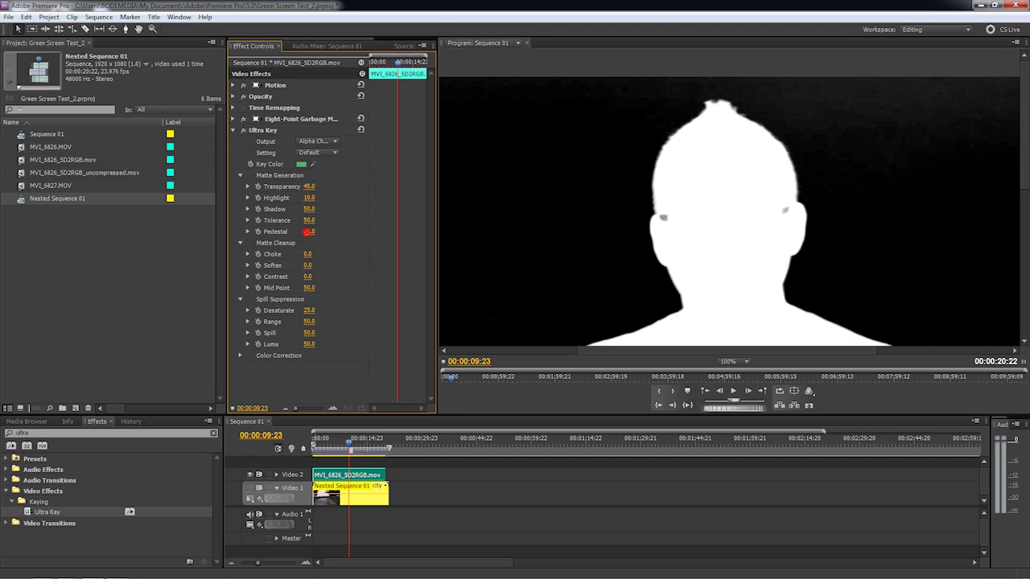
{"action": "key", "text": "Return"}
{"action": "left_click_drag", "start_coordinate": [308, 231], "coordinate": [314, 232]}
{"action": "left_click_drag", "start_coordinate": [1025, 121], "coordinate": [1025, 135]}
{"action": "left_click", "coordinate": [746, 361]}
{"action": "left_click", "coordinate": [739, 371]}
{"action": "left_click", "coordinate": [308, 231]}
{"action": "left_click_drag", "start_coordinate": [308, 232], "coordinate": [317, 231]}
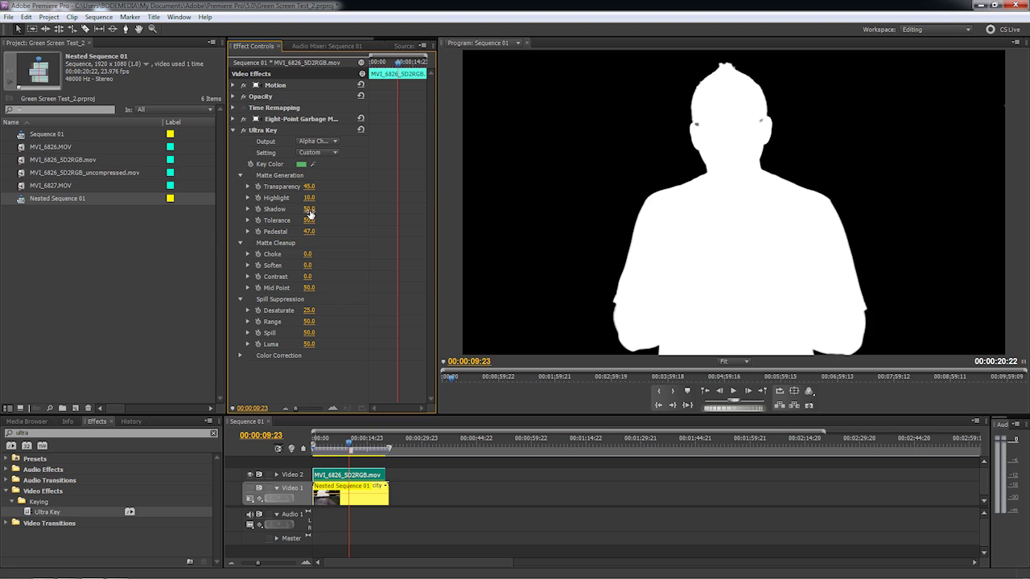
{"action": "left_click_drag", "start_coordinate": [309, 212], "coordinate": [309, 211]}
Return Ultra Key's Output to Composite and set the Program monitor zoom to 100%
{"action": "left_click", "coordinate": [317, 141]}
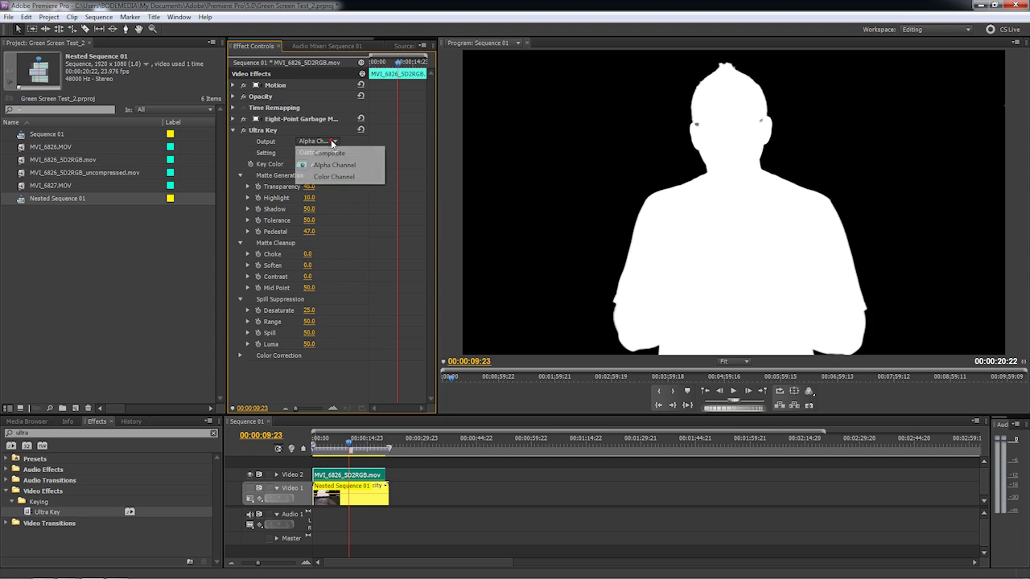
{"action": "left_click", "coordinate": [333, 153]}
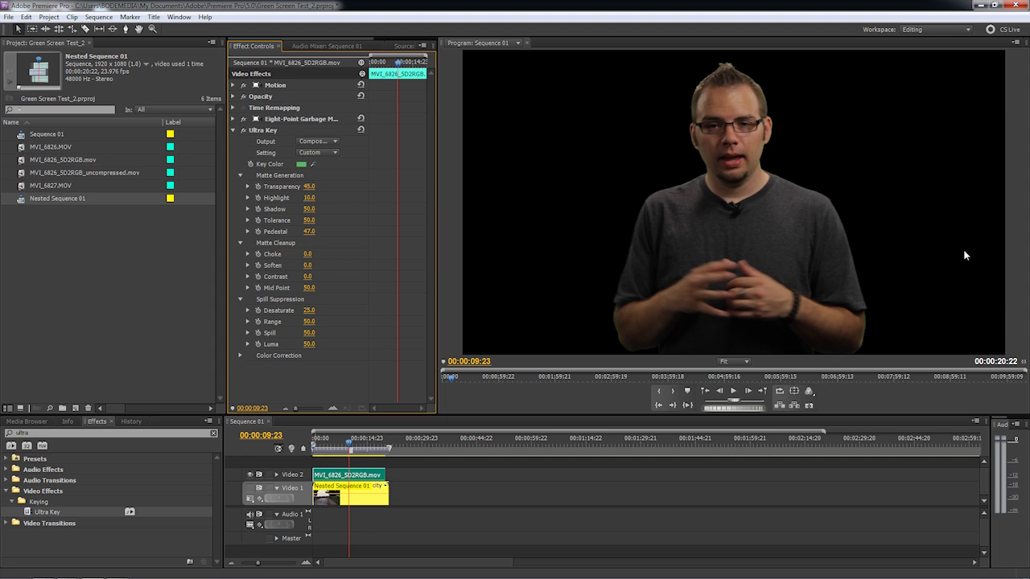
{"action": "left_click", "coordinate": [734, 362]}
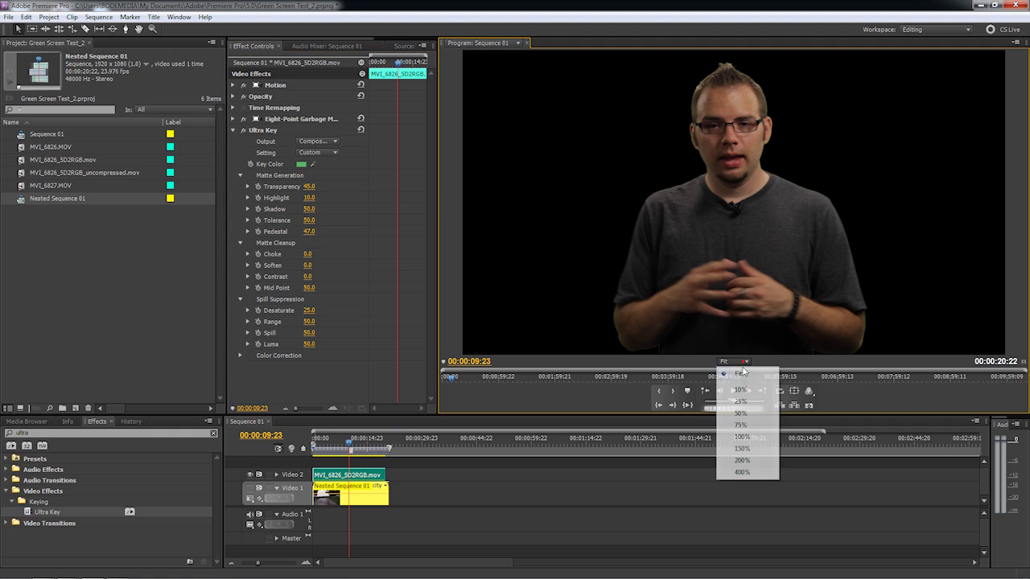
{"action": "left_click", "coordinate": [736, 444]}
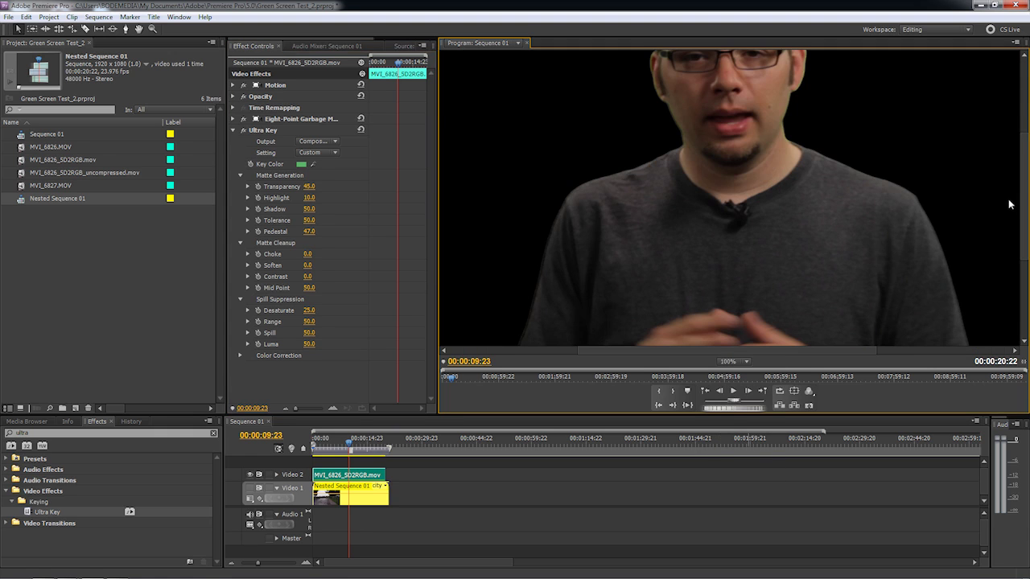
Set the Matte Generation Tolerance to 40 and Shadow to 52
{"action": "left_click_drag", "start_coordinate": [1023, 185], "coordinate": [1016, 129]}
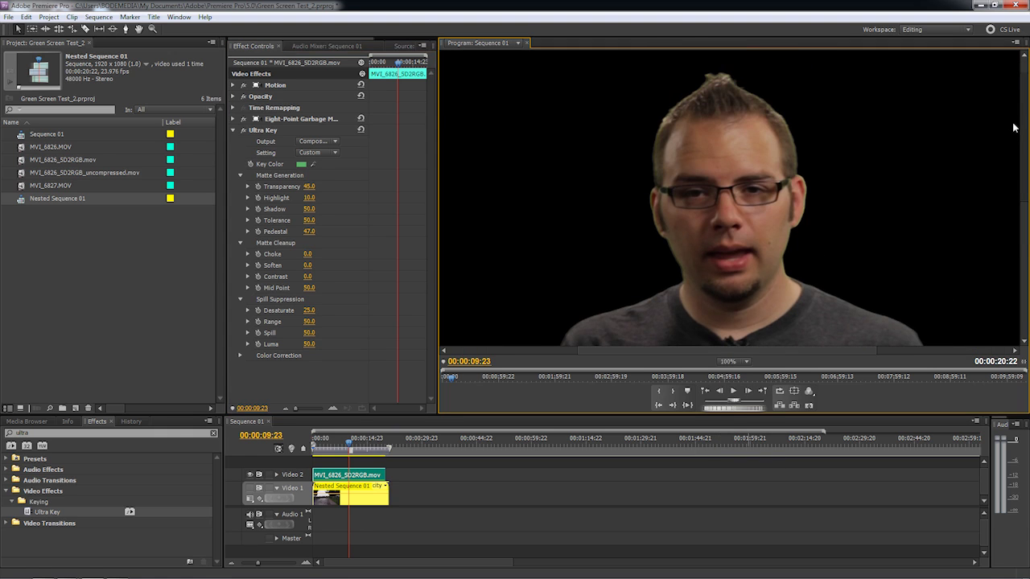
{"action": "scroll", "coordinate": [912, 273], "scroll_direction": "down", "scroll_amount": 5}
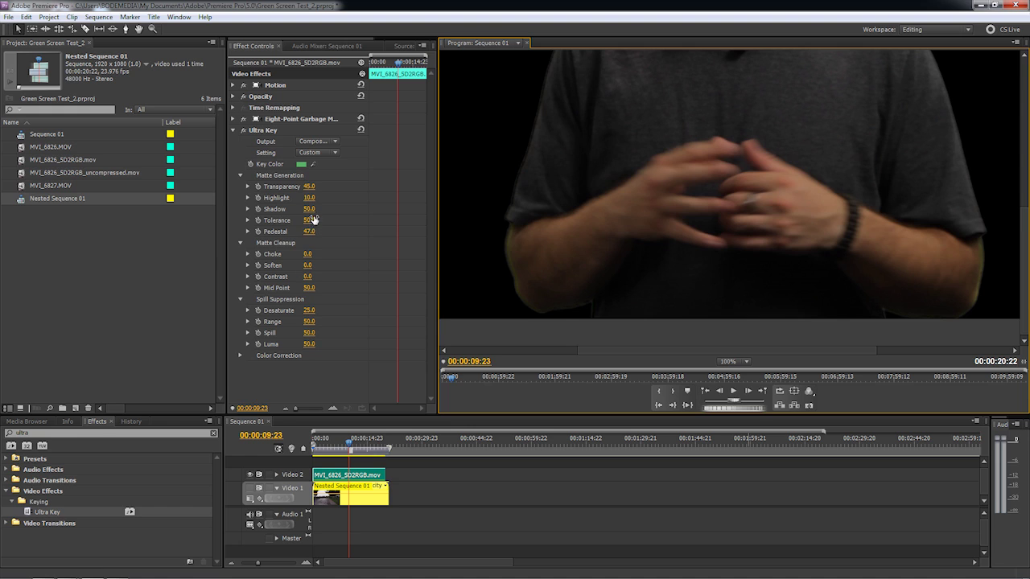
{"action": "mouse_move", "coordinate": [308, 225]}
{"action": "left_mouse_down"}
{"action": "mouse_move", "coordinate": [340, 225]}
{"action": "mouse_move", "coordinate": [324, 224]}
{"action": "left_mouse_up"}
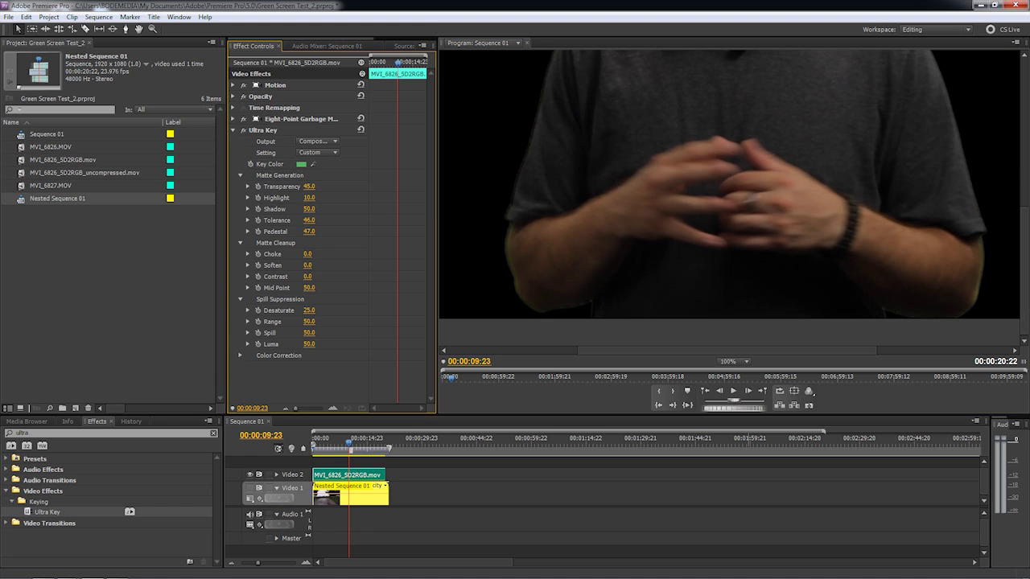
{"action": "mouse_move", "coordinate": [324, 219]}
{"action": "left_mouse_down"}
{"action": "mouse_move", "coordinate": [314, 220]}
{"action": "mouse_move", "coordinate": [342, 187]}
{"action": "mouse_move", "coordinate": [273, 187]}
{"action": "mouse_move", "coordinate": [331, 197]}
{"action": "mouse_move", "coordinate": [309, 197]}
{"action": "mouse_move", "coordinate": [317, 209]}
{"action": "left_mouse_up"}
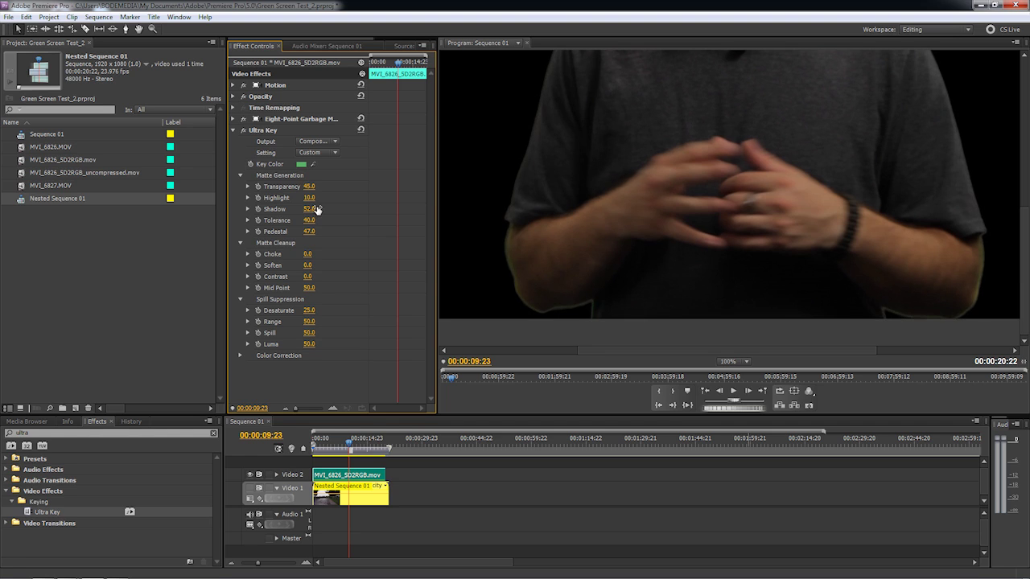
Set the Matte Cleanup Soften to 10 and Choke to 14
{"action": "mouse_move", "coordinate": [306, 266]}
{"action": "left_mouse_down"}
{"action": "mouse_move", "coordinate": [326, 266]}
{"action": "mouse_move", "coordinate": [301, 265]}
{"action": "mouse_move", "coordinate": [319, 254]}
{"action": "left_mouse_up"}
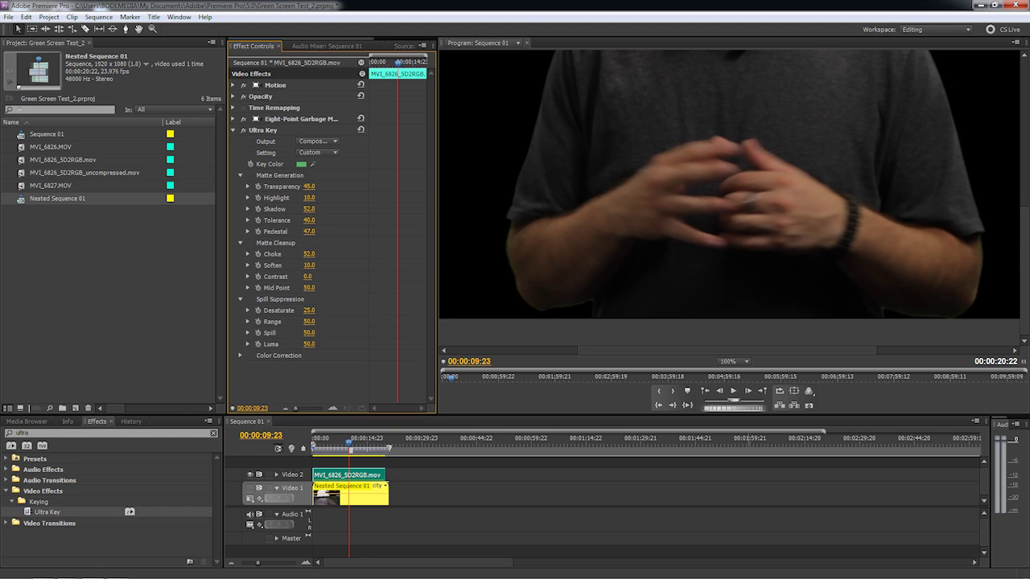
{"action": "left_click_drag", "start_coordinate": [309, 253], "coordinate": [296, 254]}
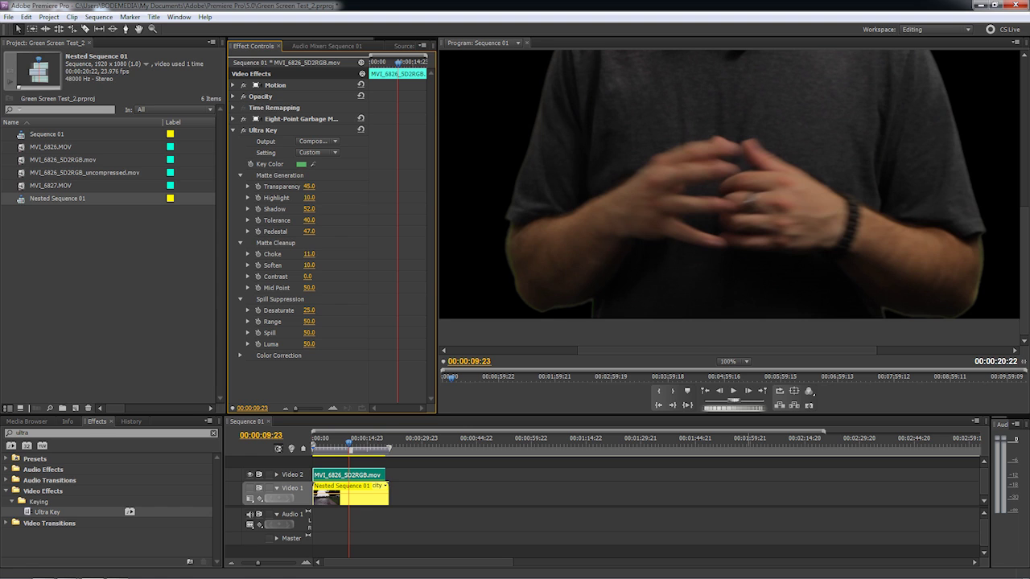
{"action": "left_click_drag", "start_coordinate": [1022, 252], "coordinate": [771, 77]}
{"action": "left_click_drag", "start_coordinate": [309, 254], "coordinate": [354, 254]}
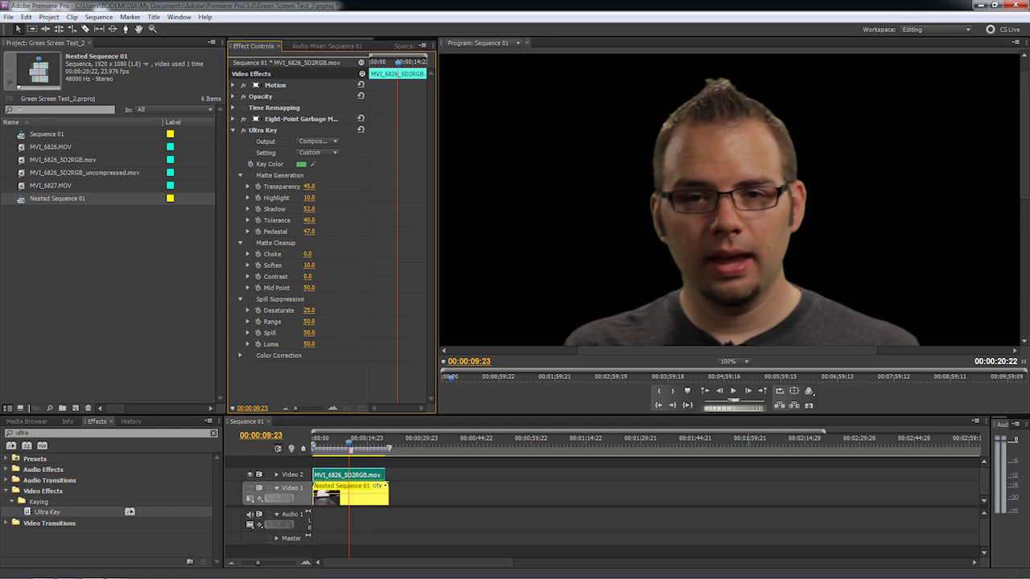
{"action": "left_click_drag", "start_coordinate": [354, 254], "coordinate": [310, 253]}
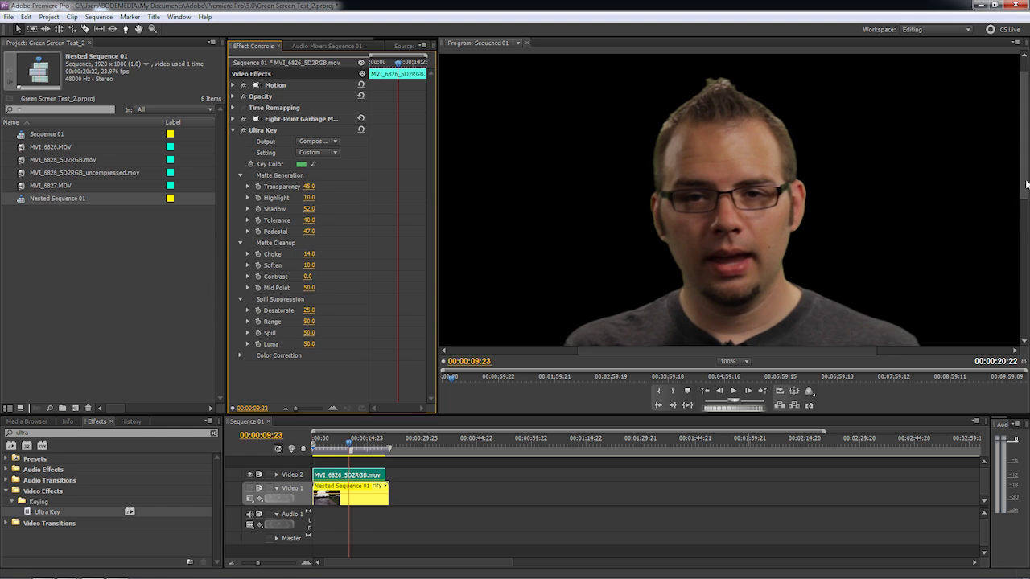
Try different values for the Matte Cleanup Mid Point and the Spill Suppression Desaturate
{"action": "left_click", "coordinate": [881, 260]}
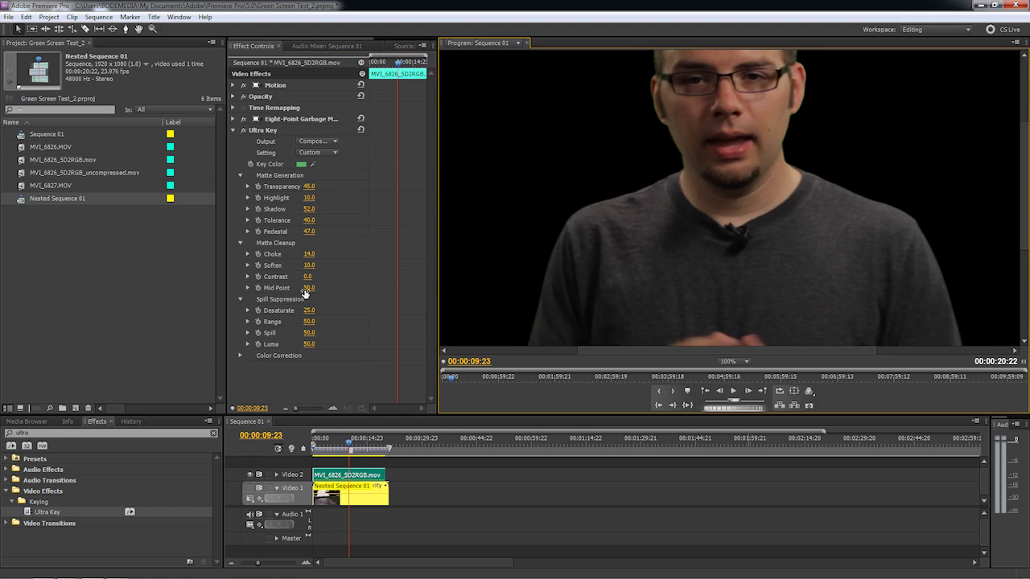
{"action": "left_click_drag", "start_coordinate": [308, 287], "coordinate": [334, 299]}
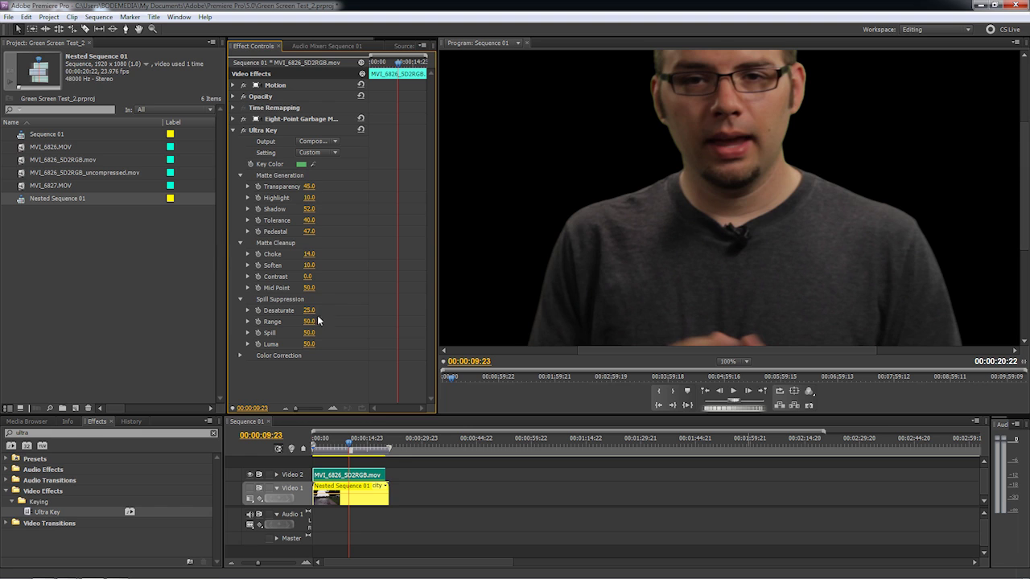
{"action": "left_click", "coordinate": [1026, 214]}
{"action": "left_click_drag", "start_coordinate": [1026, 214], "coordinate": [1026, 256]}
{"action": "left_click", "coordinate": [311, 314]}
{"action": "mouse_move", "coordinate": [311, 314]}
{"action": "left_mouse_down"}
{"action": "mouse_move", "coordinate": [277, 314]}
{"action": "mouse_move", "coordinate": [315, 312]}
{"action": "left_mouse_up"}
{"action": "left_click", "coordinate": [313, 312]}
{"action": "key", "text": "Return"}
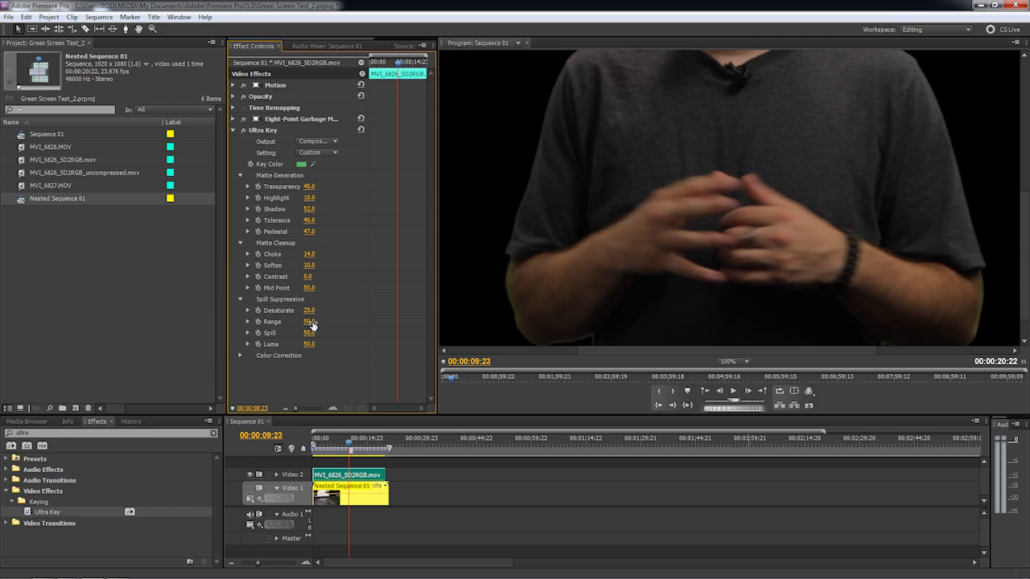
Set the Spill Suppression Range to 51 and Spill to 65
{"action": "mouse_move", "coordinate": [310, 321]}
{"action": "left_mouse_down"}
{"action": "mouse_move", "coordinate": [350, 321]}
{"action": "mouse_move", "coordinate": [321, 321]}
{"action": "left_mouse_up"}
{"action": "left_click_drag", "start_coordinate": [309, 333], "coordinate": [350, 332]}
{"action": "left_click_drag", "start_coordinate": [309, 333], "coordinate": [326, 333]}
Set the Spill Suppression Spill to 72 and Luma to 63, judging the arm's edge at 400% zoom
{"action": "left_click", "coordinate": [728, 362]}
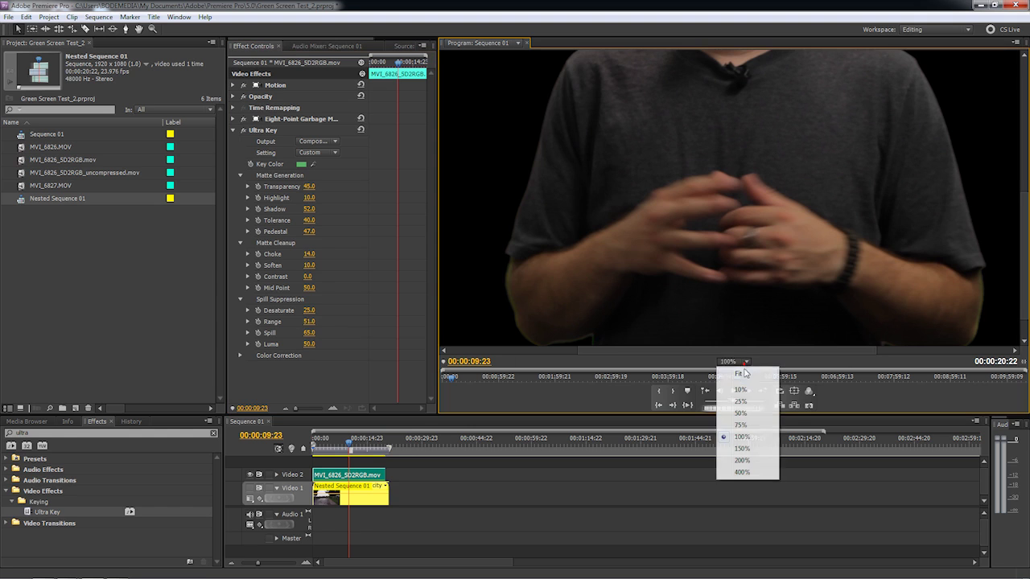
{"action": "left_click", "coordinate": [744, 472]}
{"action": "left_click_drag", "start_coordinate": [696, 351], "coordinate": [640, 349]}
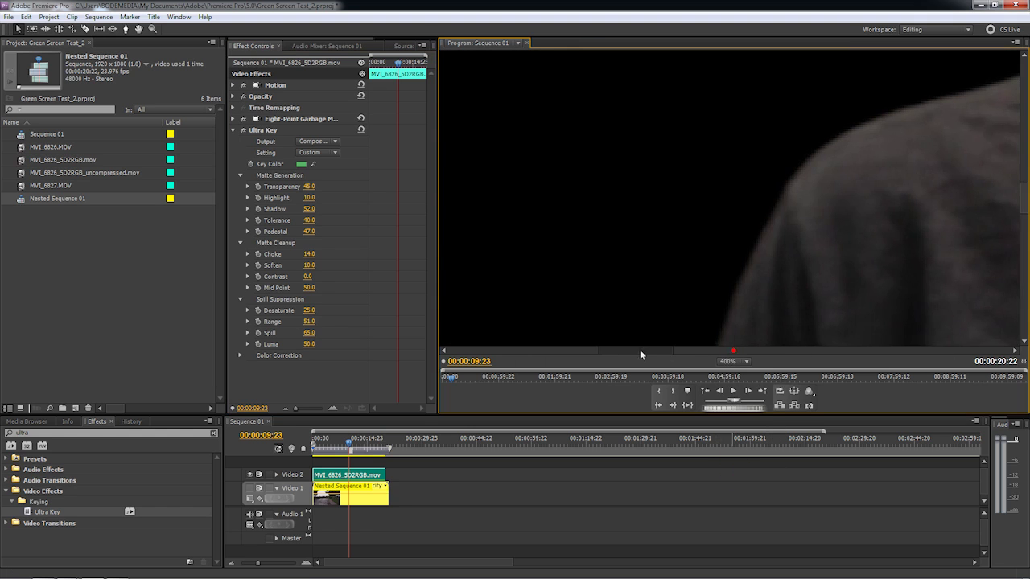
{"action": "left_click_drag", "start_coordinate": [1025, 190], "coordinate": [1022, 149]}
{"action": "left_click_drag", "start_coordinate": [309, 336], "coordinate": [241, 336]}
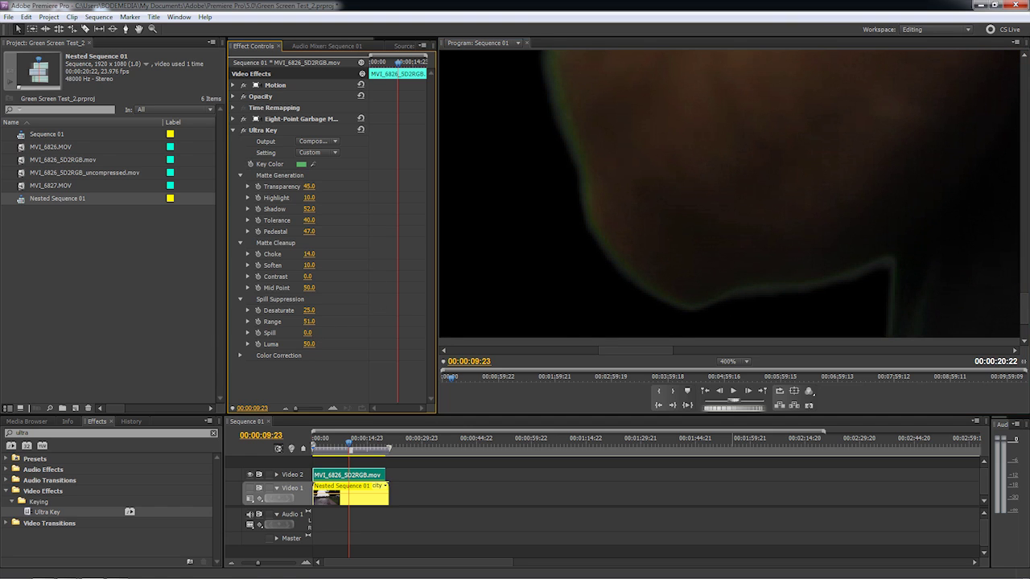
{"action": "left_click_drag", "start_coordinate": [309, 332], "coordinate": [342, 333]}
{"action": "mouse_move", "coordinate": [309, 332]}
{"action": "left_mouse_down"}
{"action": "mouse_move", "coordinate": [268, 344]}
{"action": "mouse_move", "coordinate": [354, 343]}
{"action": "mouse_move", "coordinate": [313, 344]}
{"action": "left_mouse_up"}
{"action": "left_click_drag", "start_coordinate": [309, 344], "coordinate": [314, 344]}
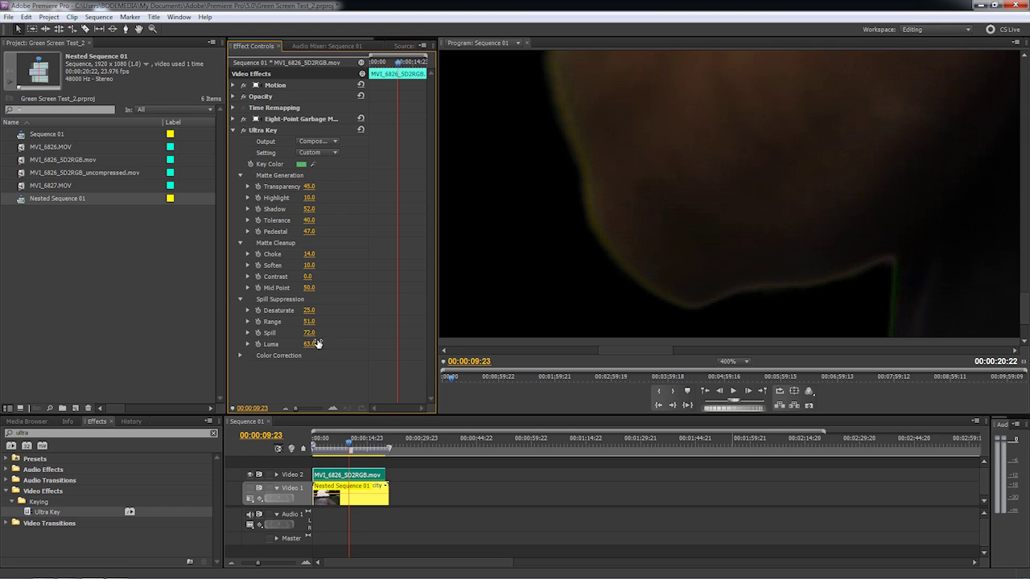
Check the edges around the face, fit the whole frame in the Program monitor, and show the Video 1 background track again
{"action": "left_click_drag", "start_coordinate": [1026, 307], "coordinate": [1025, 134]}
{"action": "left_click_drag", "start_coordinate": [652, 353], "coordinate": [719, 358]}
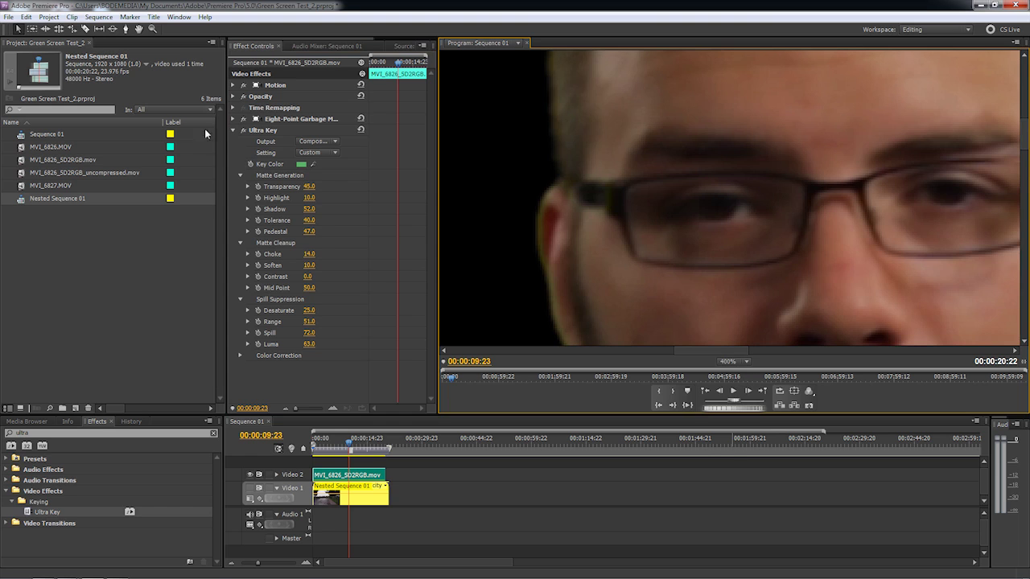
{"action": "left_click", "coordinate": [730, 362]}
{"action": "left_click", "coordinate": [730, 372]}
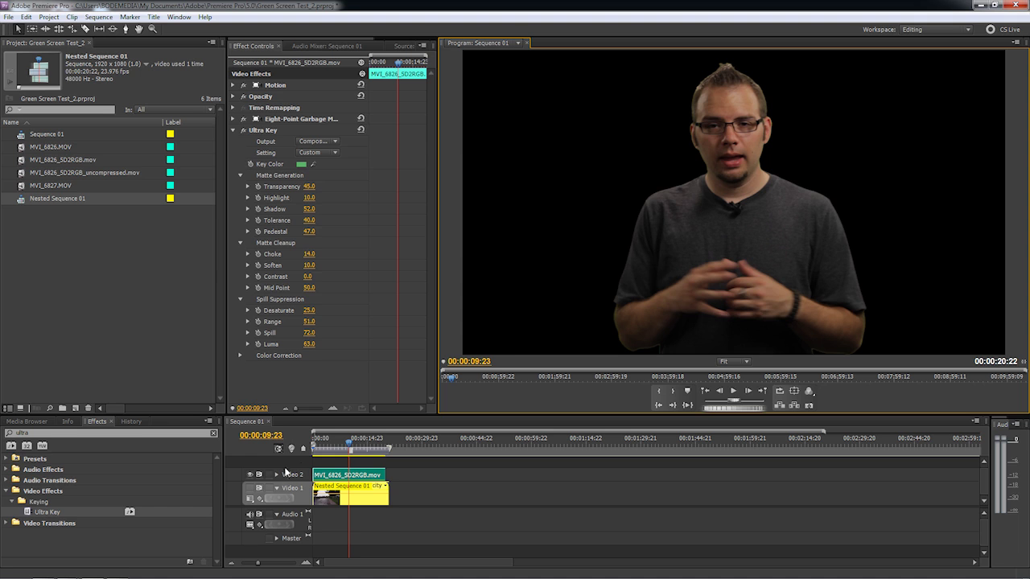
{"action": "left_click", "coordinate": [250, 489]}
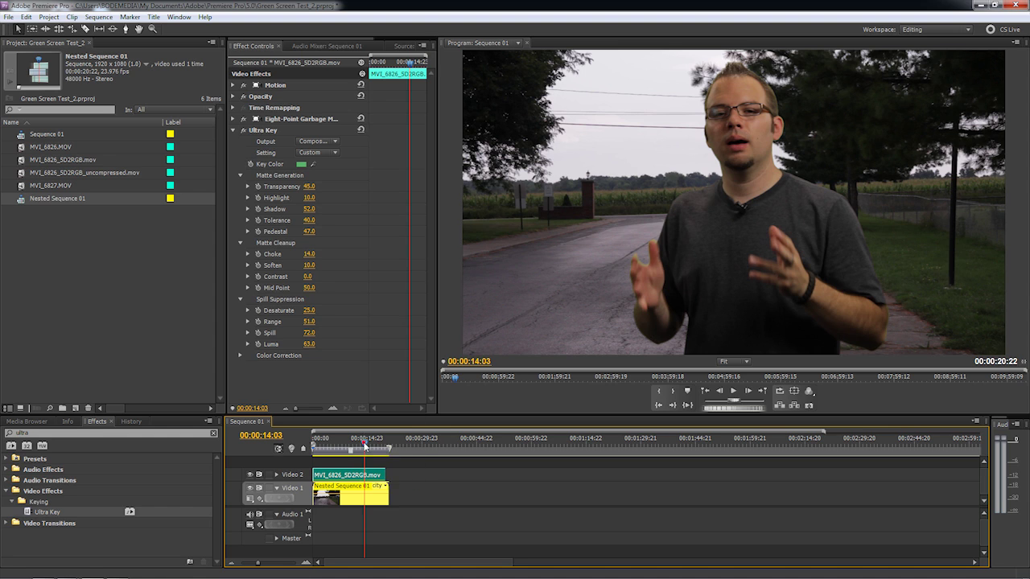
Review the moving arm's key at 00:00:12:09 at 100% zoom and turn off Ultra Key to compare with the original footage
{"action": "mouse_move", "coordinate": [364, 445]}
{"action": "left_mouse_down"}
{"action": "mouse_move", "coordinate": [373, 442]}
{"action": "mouse_move", "coordinate": [354, 445]}
{"action": "left_mouse_up"}
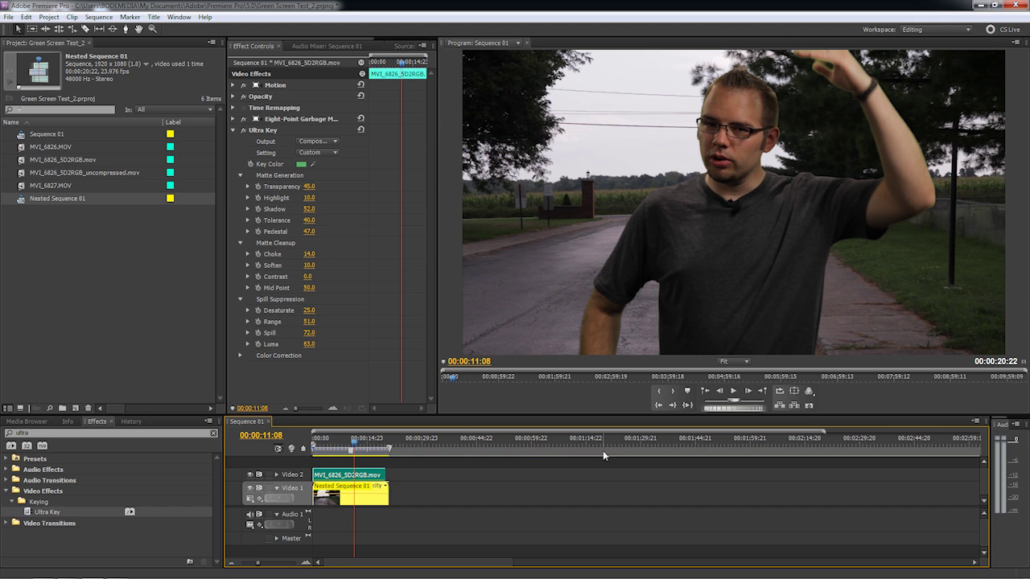
{"action": "key", "text": "space"}
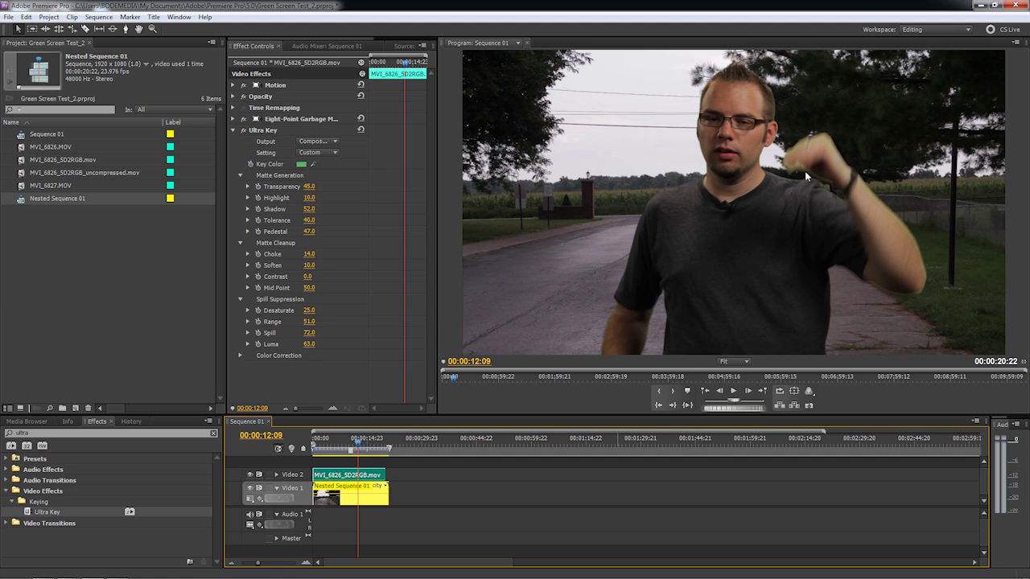
{"action": "left_click", "coordinate": [736, 361]}
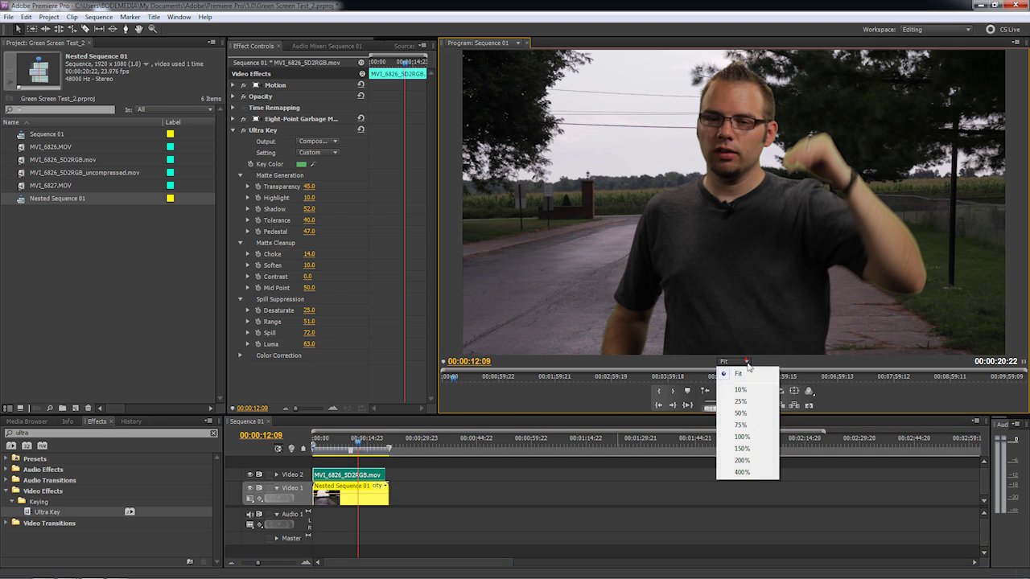
{"action": "left_click", "coordinate": [752, 437]}
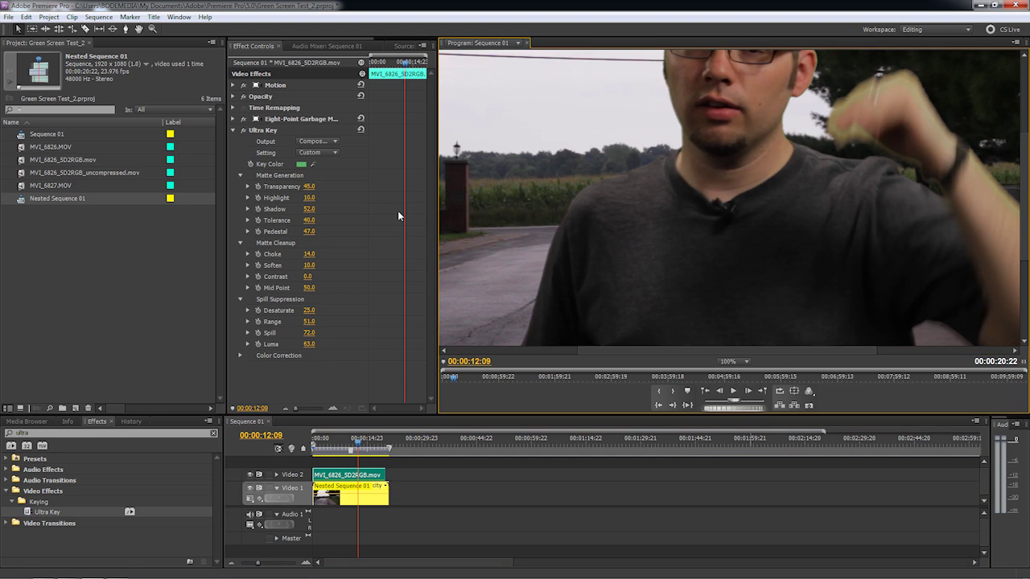
{"action": "left_click", "coordinate": [243, 129]}
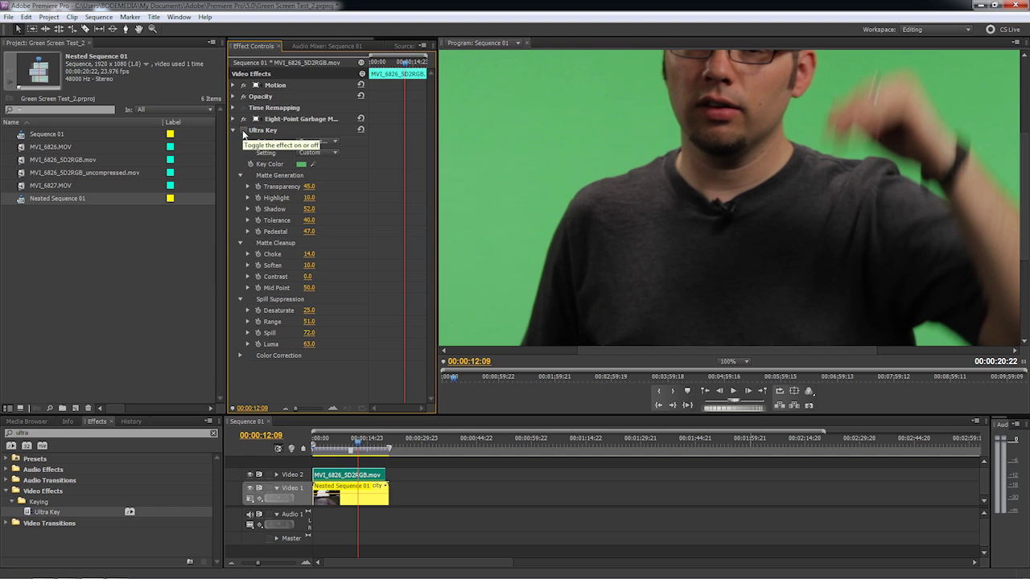
Turn Ultra Key back on and select the effect, with the playhead at 00:00:12:08
{"action": "left_click", "coordinate": [242, 130]}
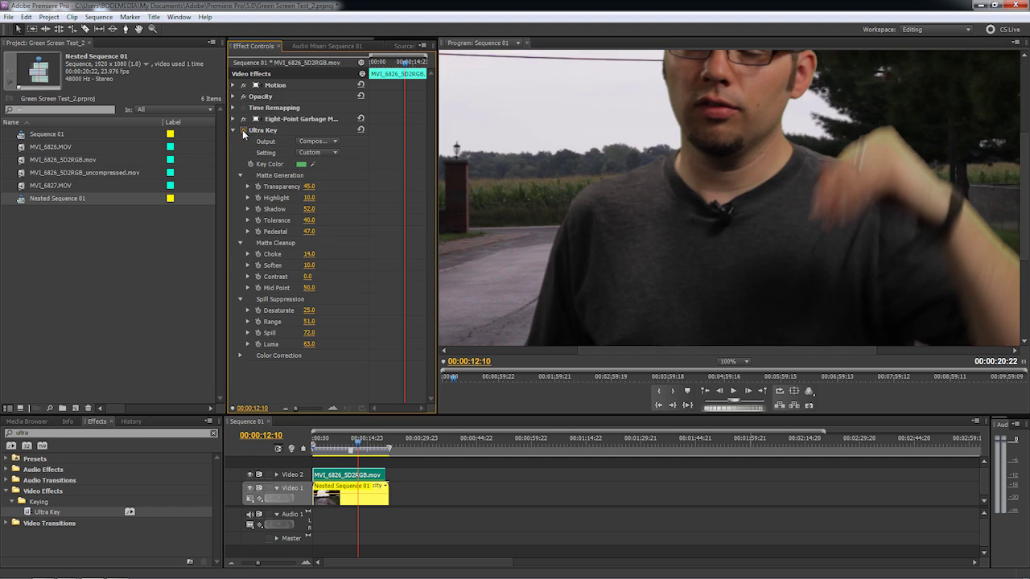
{"action": "key", "text": "Left"}
{"action": "key", "text": "Left"}
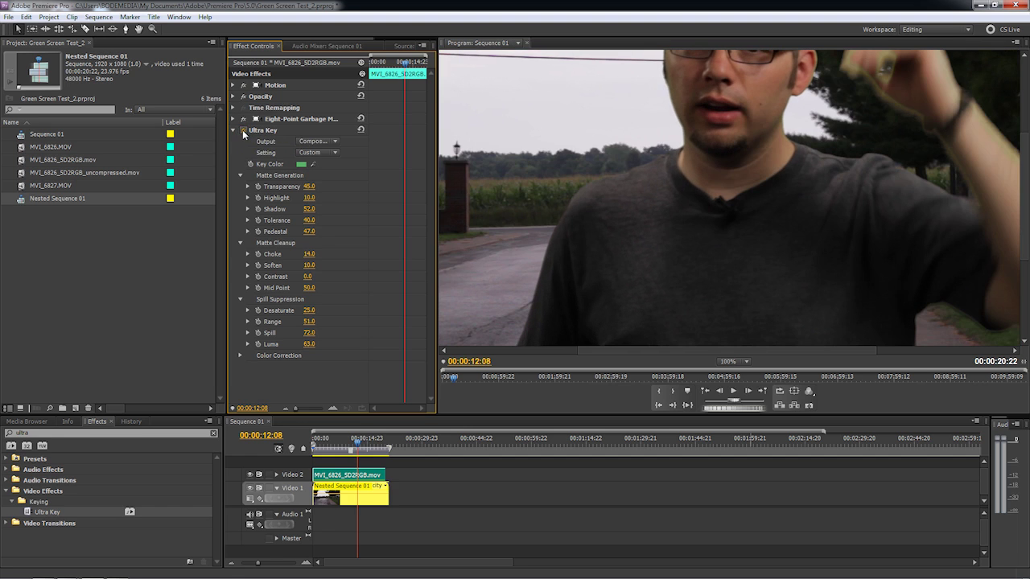
{"action": "left_click", "coordinate": [264, 132]}
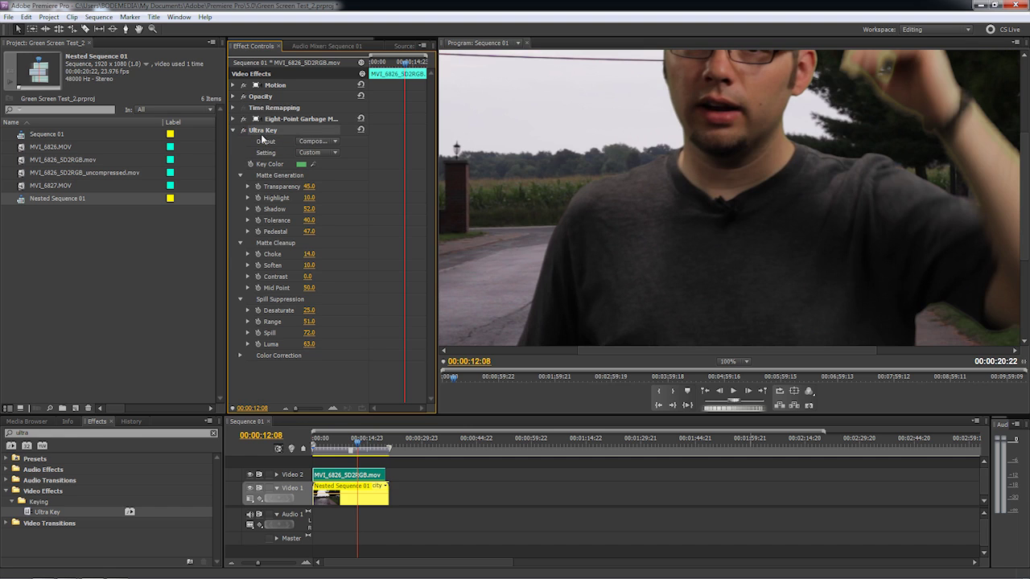
Step back and forth frame by frame around 00:00:12:09 to examine the key along the moving hand and arm
{"action": "key", "text": "Right"}
{"action": "key", "text": "Right"}
{"action": "key", "text": "Right"}
{"action": "key", "text": "Left"}
{"action": "key", "text": "Left"}
{"action": "key", "text": "Left"}
{"action": "key", "text": "Left"}
{"action": "key", "text": "Right"}
{"action": "key", "text": "Right"}
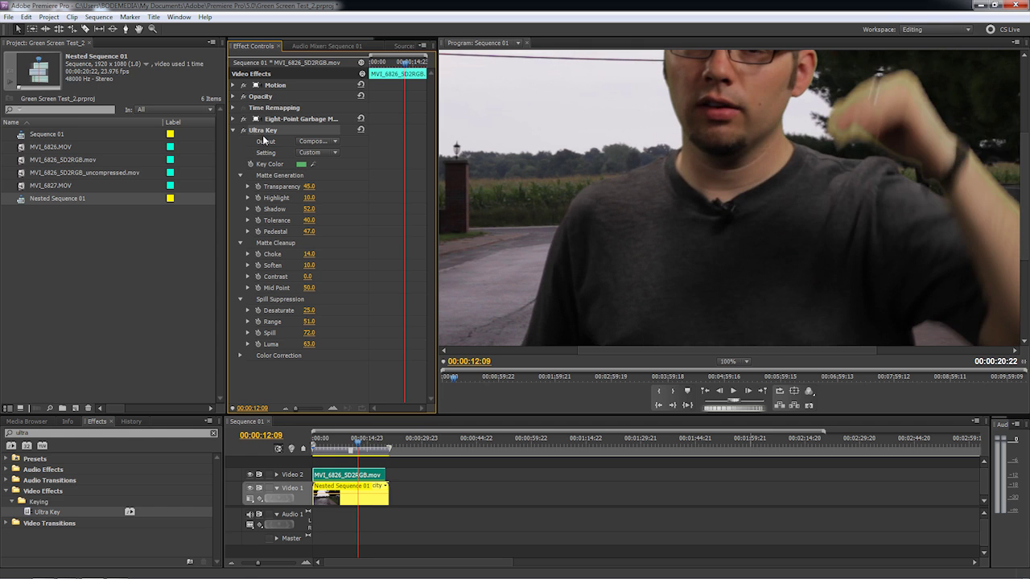
{"action": "key", "text": "Right"}
{"action": "key", "text": "Right"}
{"action": "key", "text": "Left"}
{"action": "key", "text": "Left"}
{"action": "key", "text": "Left"}
{"action": "key", "text": "Right"}
{"action": "key", "text": "Right"}
{"action": "key", "text": "Right"}
{"action": "key", "text": "Left"}
{"action": "key", "text": "Left"}
{"action": "key", "text": "Left"}
{"action": "key", "text": "Left"}
{"action": "key", "text": "Right"}
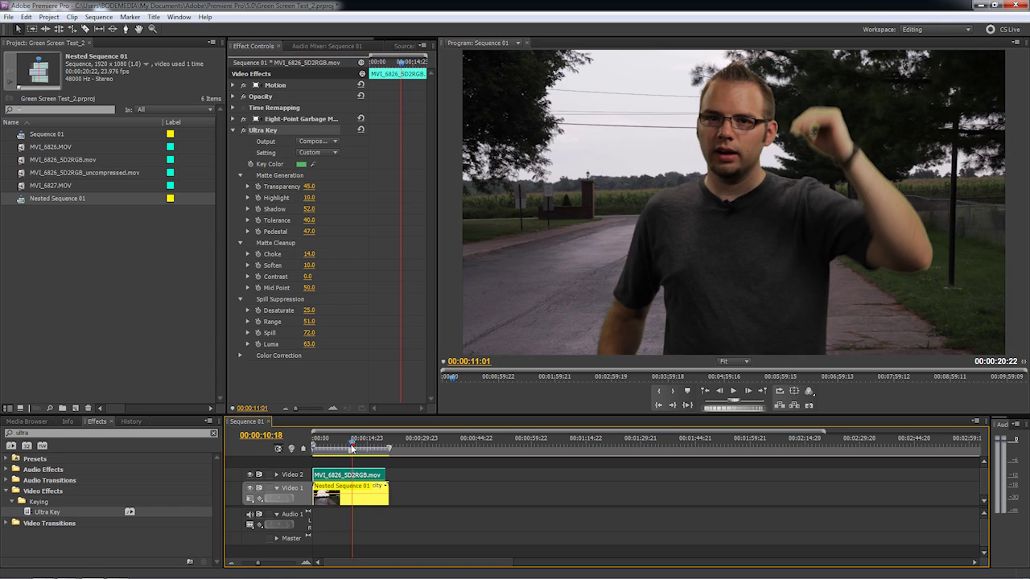
Move the playhead to 00:00:05:03, collapse the Ultra Key settings and nest the keyed MVI_6826_5D2RGB.mov clip on Video 2
{"action": "left_click_drag", "start_coordinate": [358, 449], "coordinate": [333, 451]}
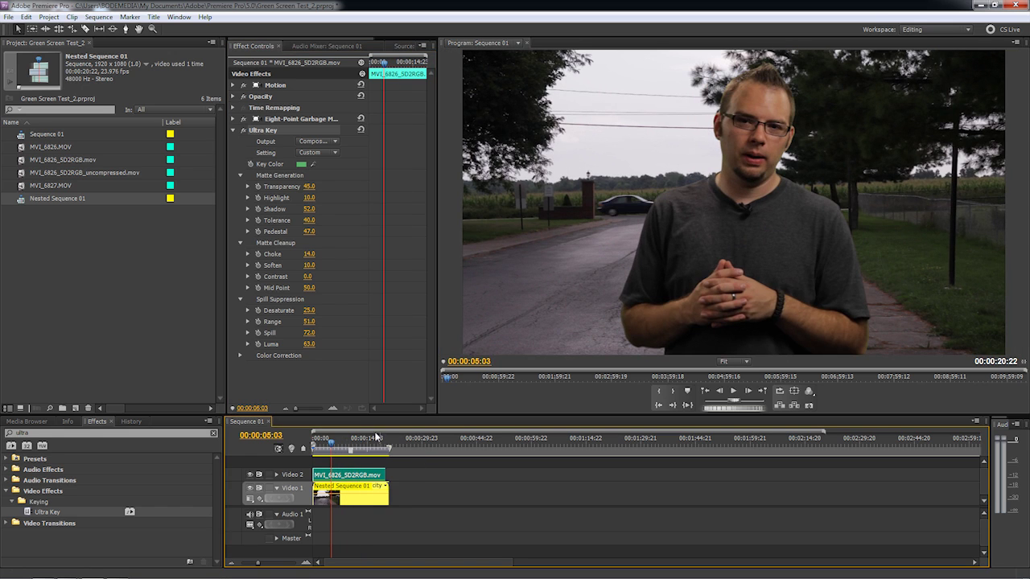
{"action": "left_click", "coordinate": [52, 366]}
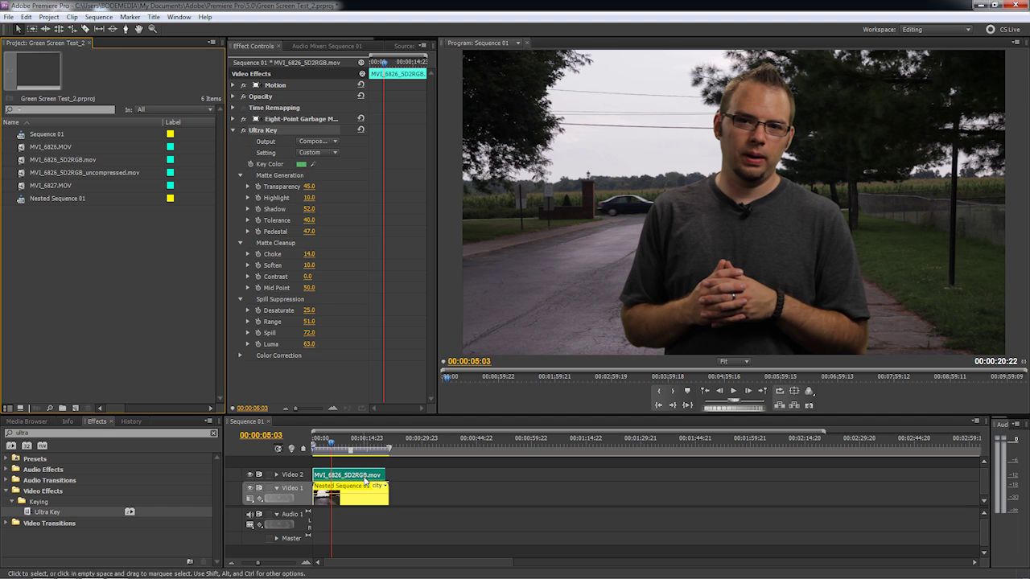
{"action": "left_click", "coordinate": [234, 130]}
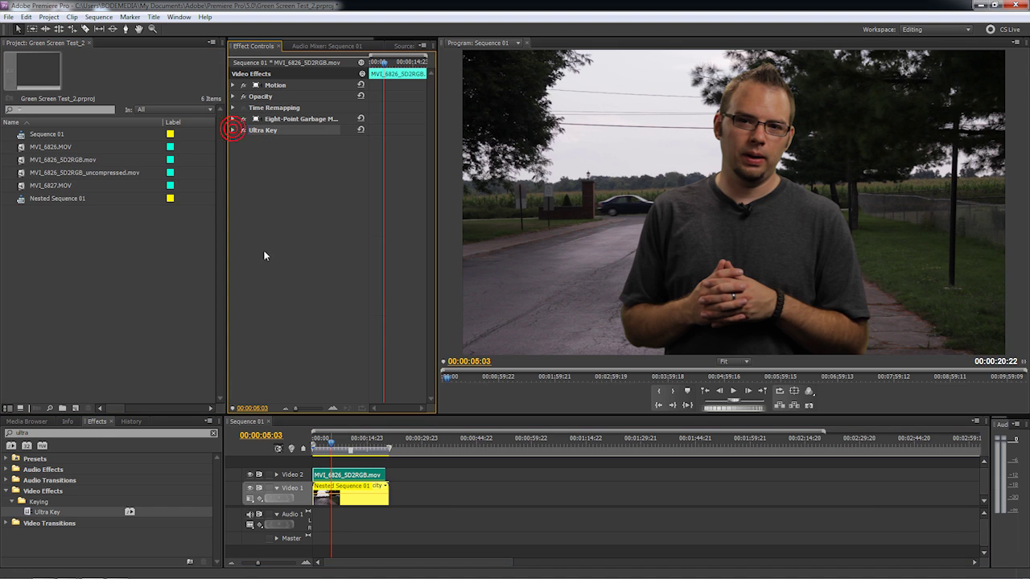
{"action": "right_click", "coordinate": [368, 475]}
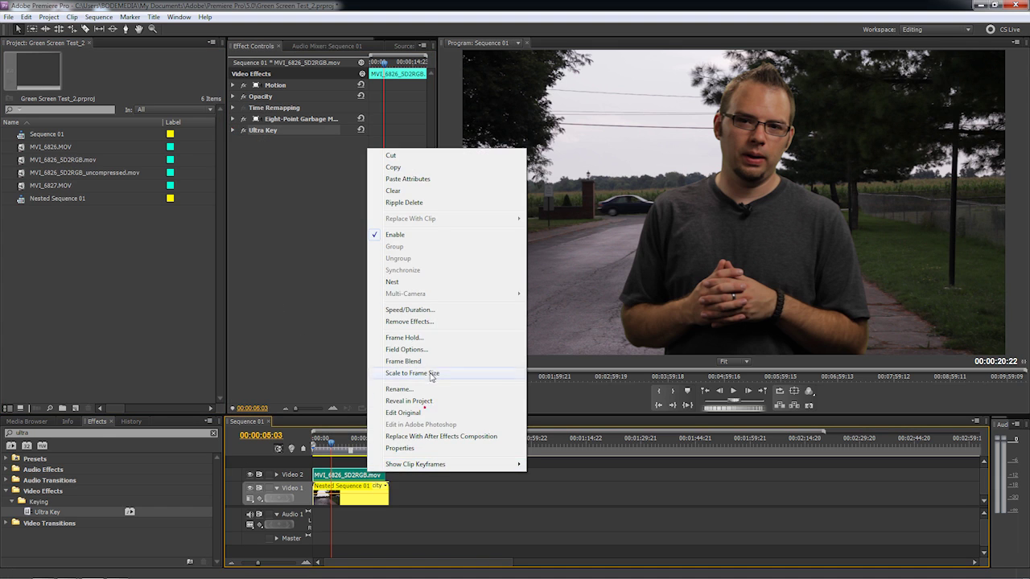
{"action": "left_click", "coordinate": [439, 285]}
{"action": "left_click", "coordinate": [338, 476]}
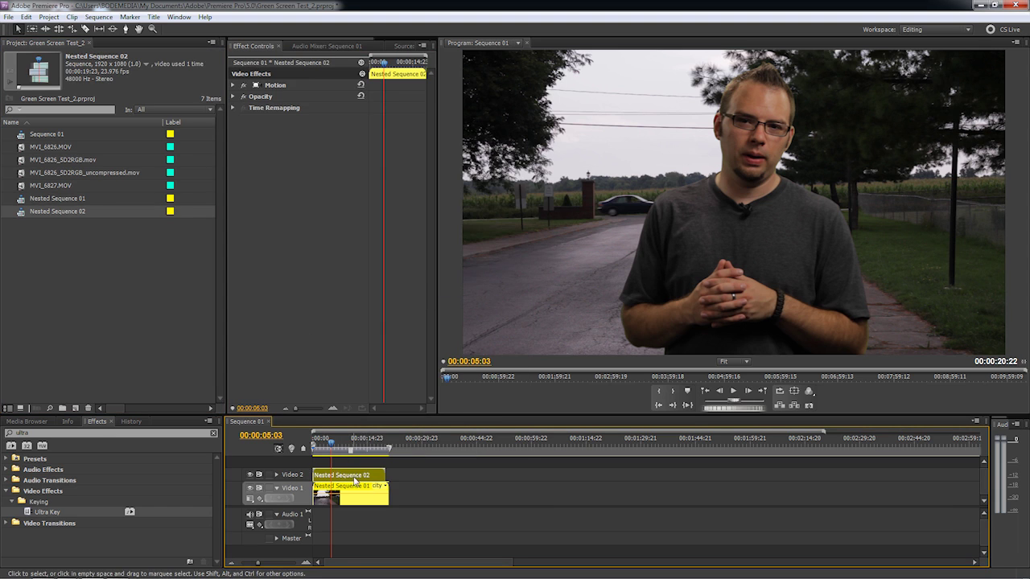
Find the RGB Curves effect, apply it to Nested Sequence 02, and show its curves at a larger size
{"action": "left_click", "coordinate": [46, 444]}
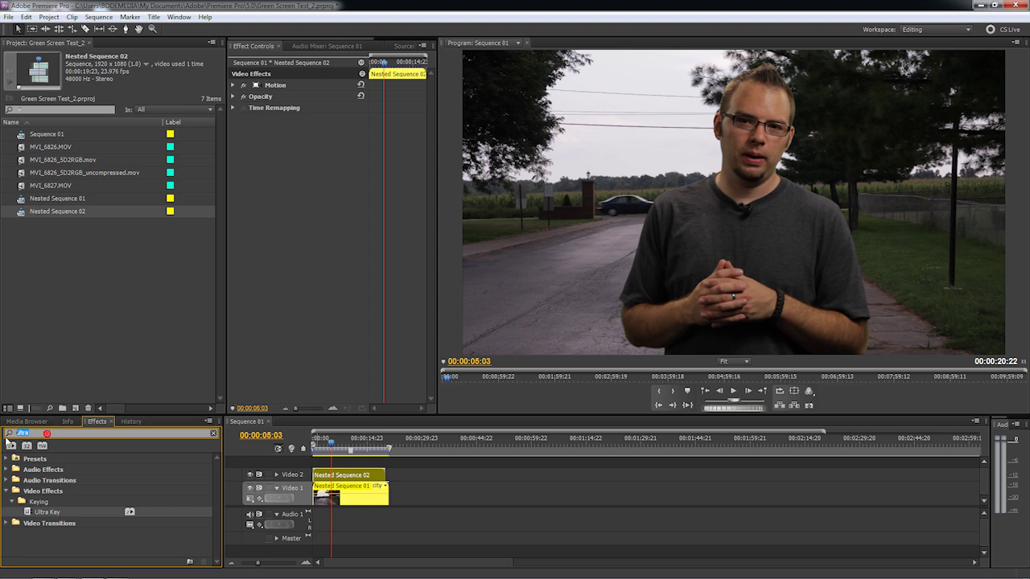
{"action": "type", "text": "curv"}
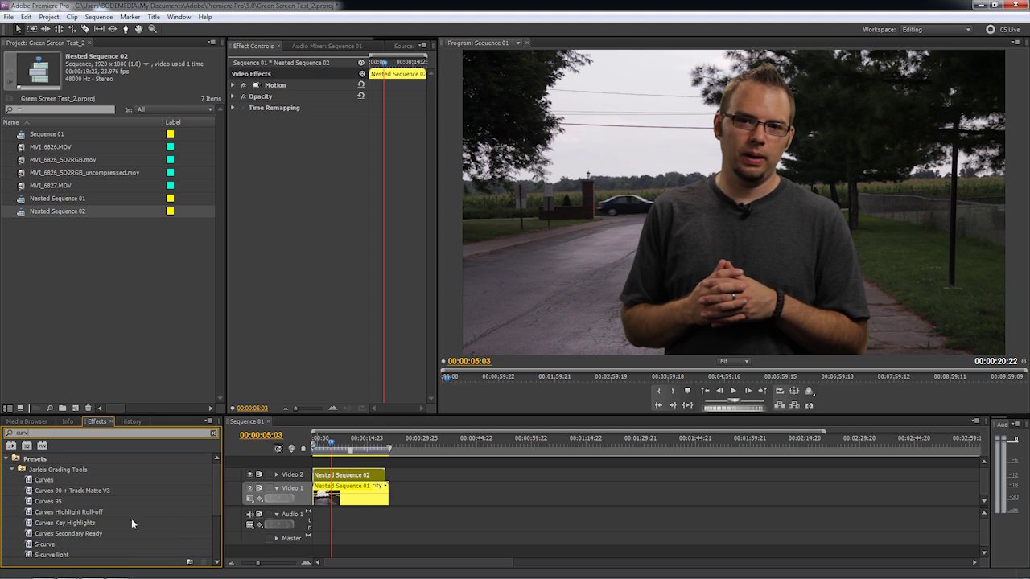
{"action": "scroll", "coordinate": [133, 523], "scroll_direction": "down", "scroll_amount": 3}
{"action": "left_click_drag", "start_coordinate": [56, 543], "coordinate": [301, 250]}
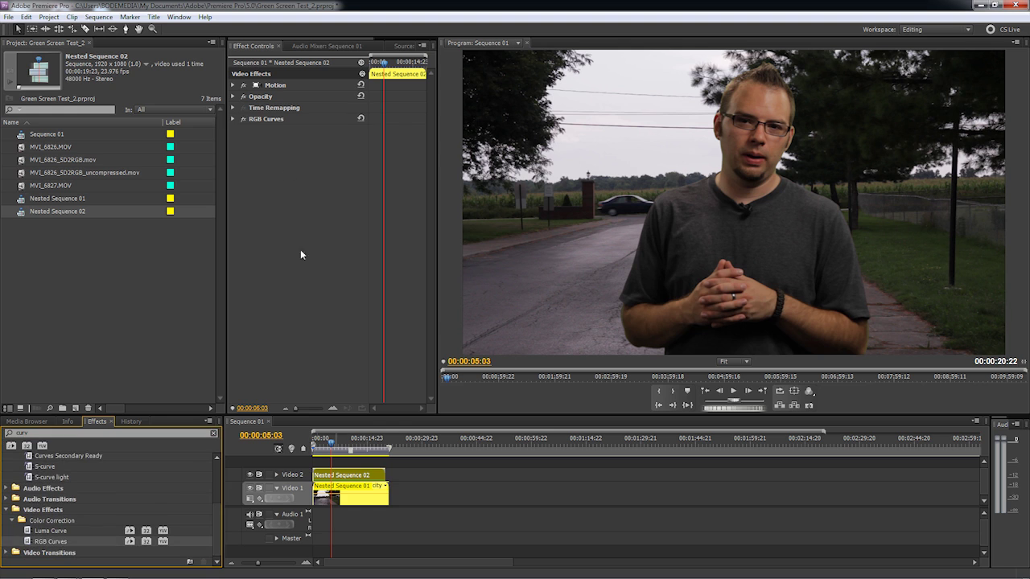
{"action": "left_click", "coordinate": [233, 119]}
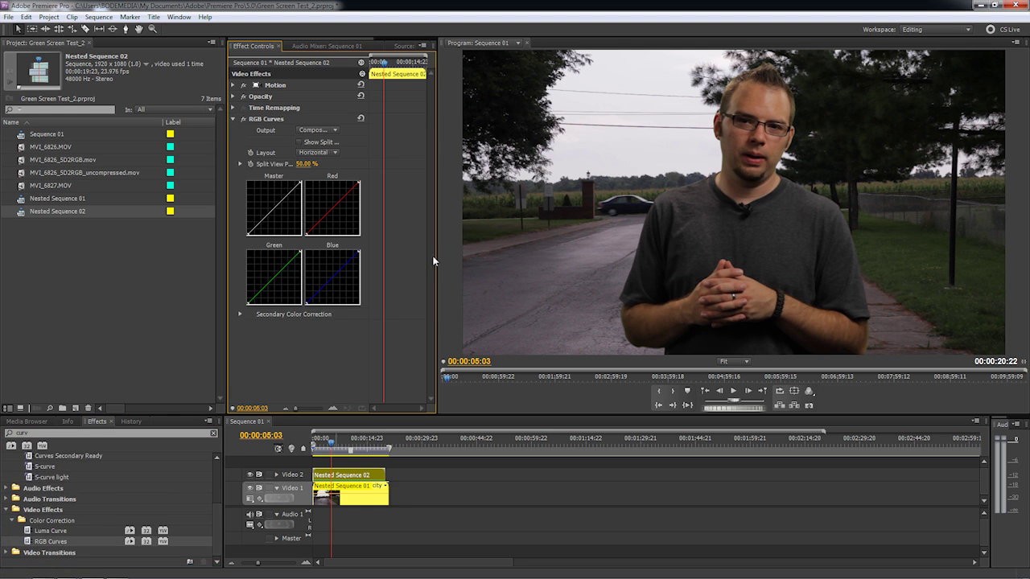
{"action": "left_click_drag", "start_coordinate": [435, 255], "coordinate": [523, 255]}
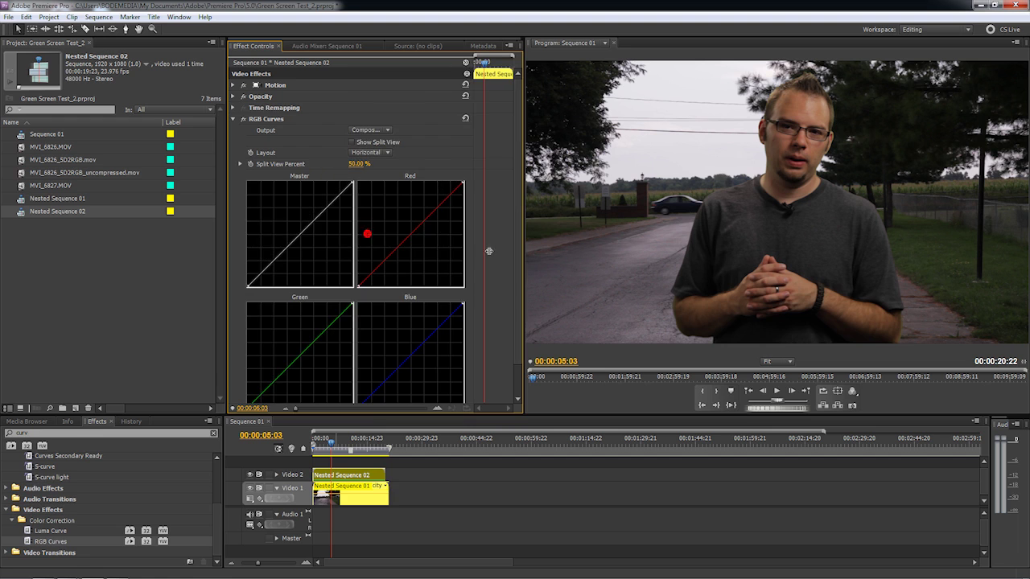
Lower the white end of the Master curve on Nested Sequence 02 and keep its midpoint on a nearly straight line
{"action": "left_click_drag", "start_coordinate": [307, 229], "coordinate": [302, 234]}
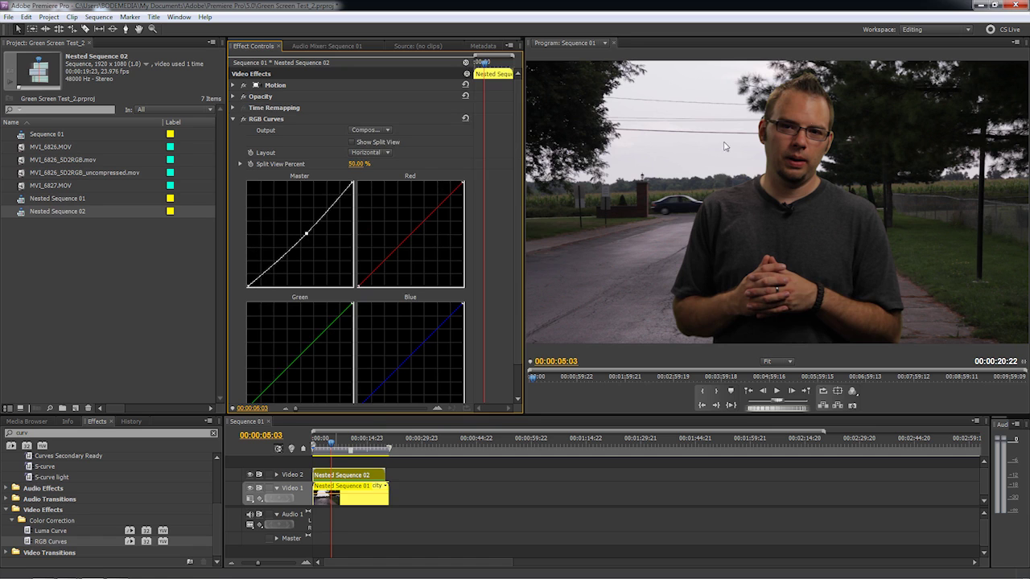
{"action": "left_click_drag", "start_coordinate": [353, 183], "coordinate": [356, 193]}
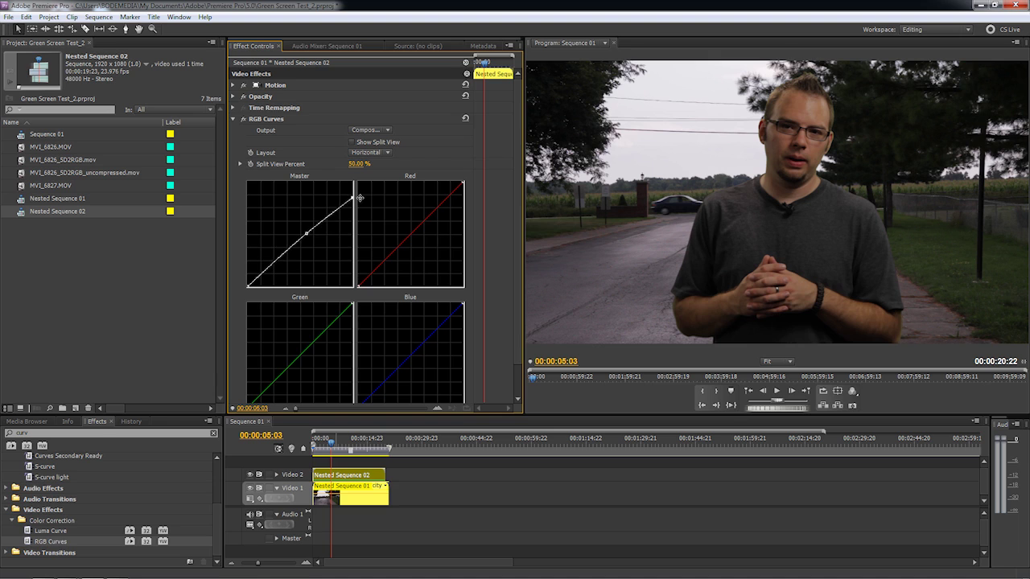
{"action": "left_click_drag", "start_coordinate": [306, 235], "coordinate": [303, 239]}
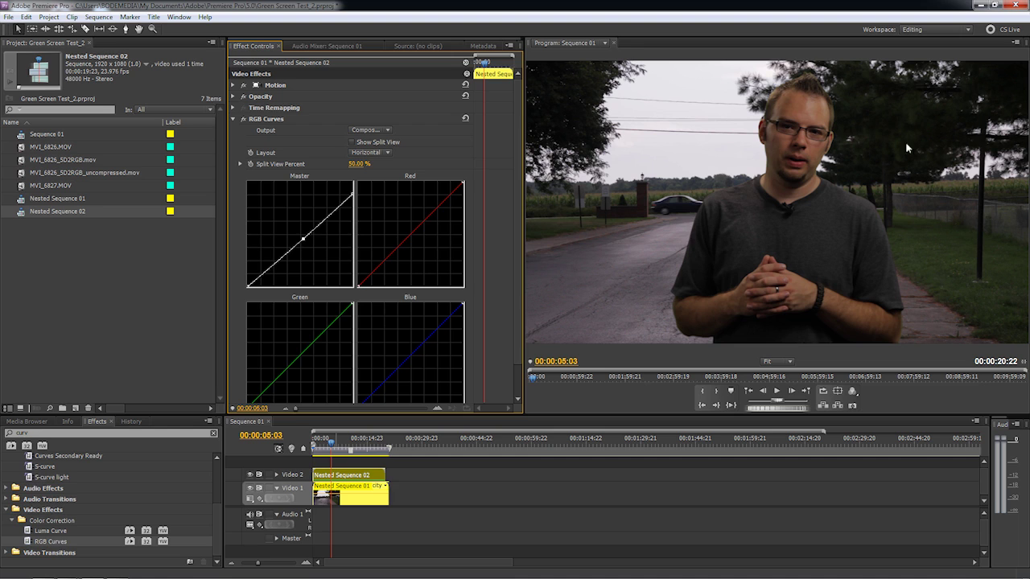
{"action": "left_click_drag", "start_coordinate": [301, 238], "coordinate": [302, 241]}
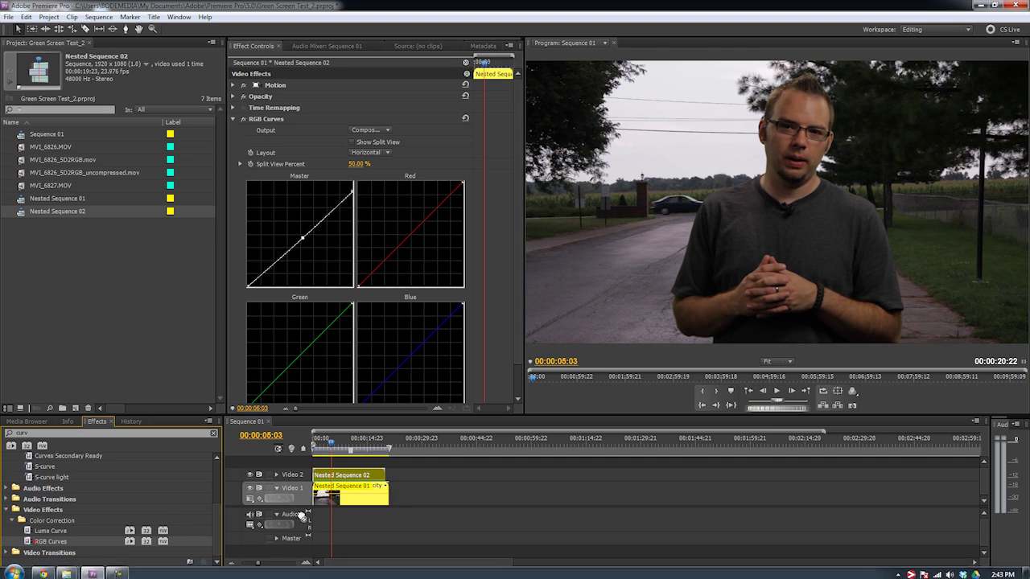
Add midpoints to the Red and Blue curves of the background Nested Sequence 01 and save the project
{"action": "left_click", "coordinate": [346, 493]}
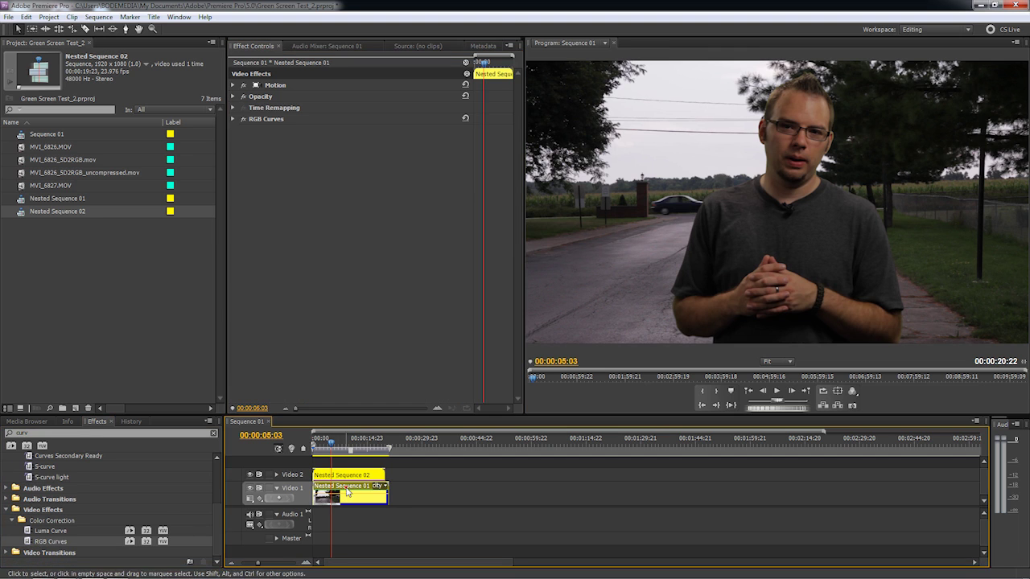
{"action": "left_click", "coordinate": [233, 119]}
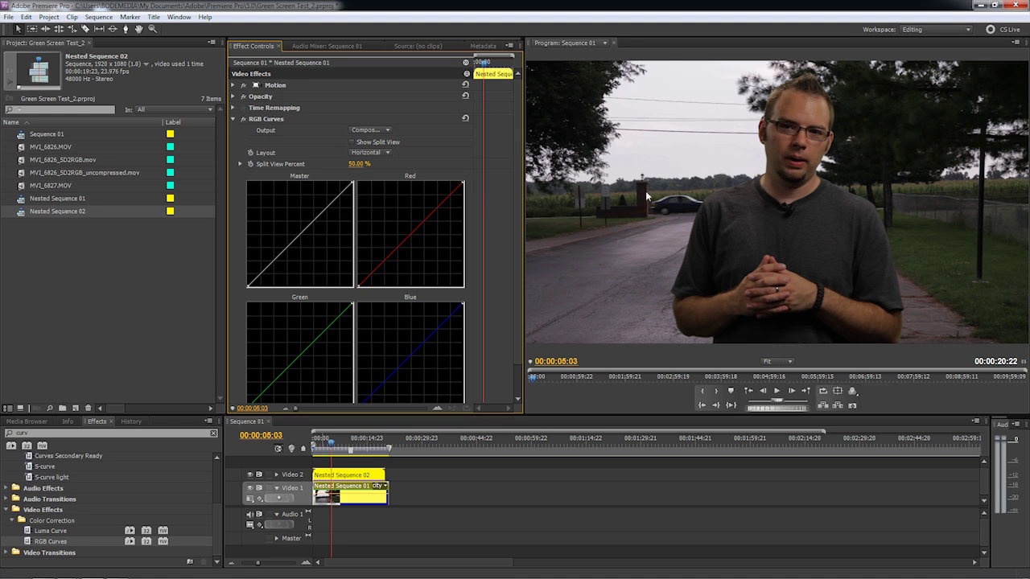
{"action": "left_click", "coordinate": [409, 234]}
{"action": "left_click_drag", "start_coordinate": [227, 249], "coordinate": [137, 250]}
{"action": "key", "text": "ctrl+s"}
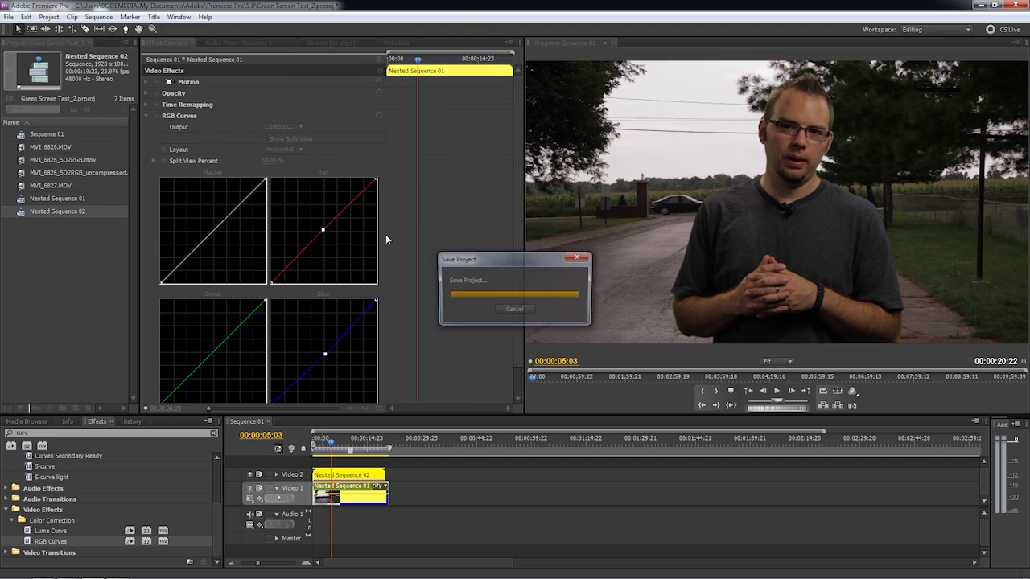
Enlarge the curves of Nested Sequence 01, pull the Blue curve's midpoint slightly down and fine-tune the Red midpoint
{"action": "left_click_drag", "start_coordinate": [384, 234], "coordinate": [520, 336]}
{"action": "left_click_drag", "start_coordinate": [391, 303], "coordinate": [393, 306]}
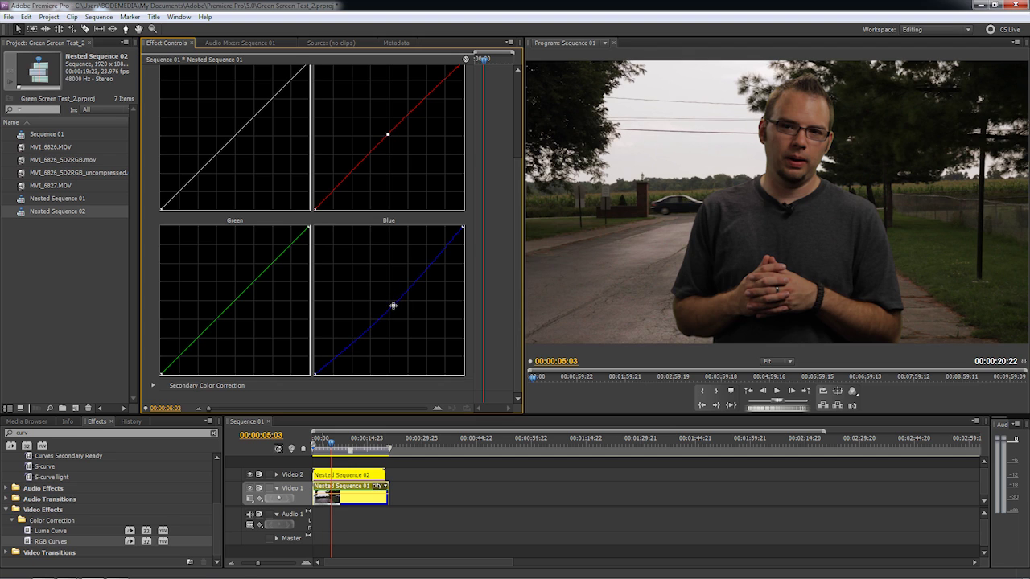
{"action": "left_click_drag", "start_coordinate": [388, 134], "coordinate": [389, 134]}
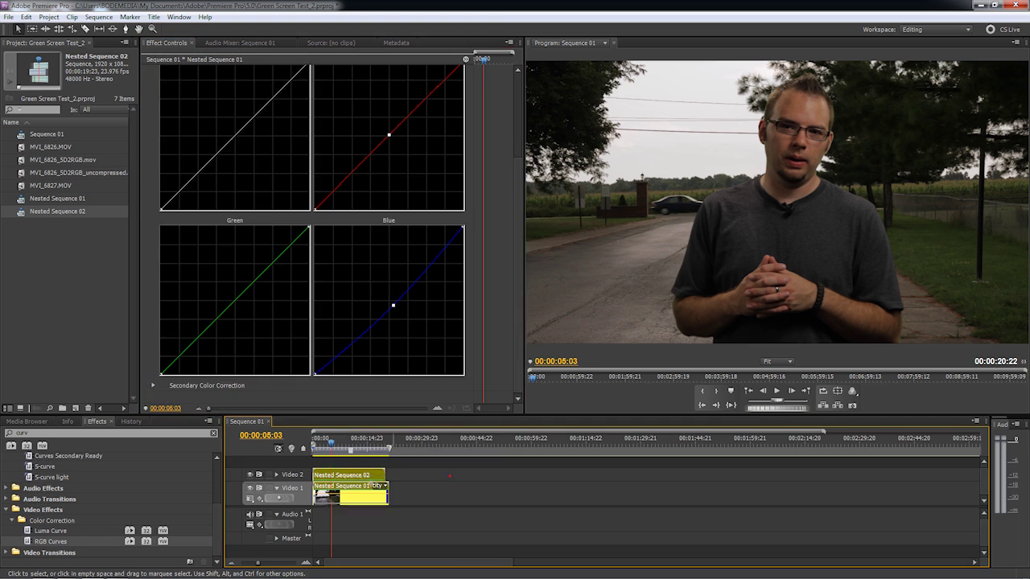
Nest Nested Sequence 02 and Nested Sequence 01 together into a single sequence
{"action": "left_click", "coordinate": [346, 475], "text": "shift"}
{"action": "right_click", "coordinate": [346, 486]}
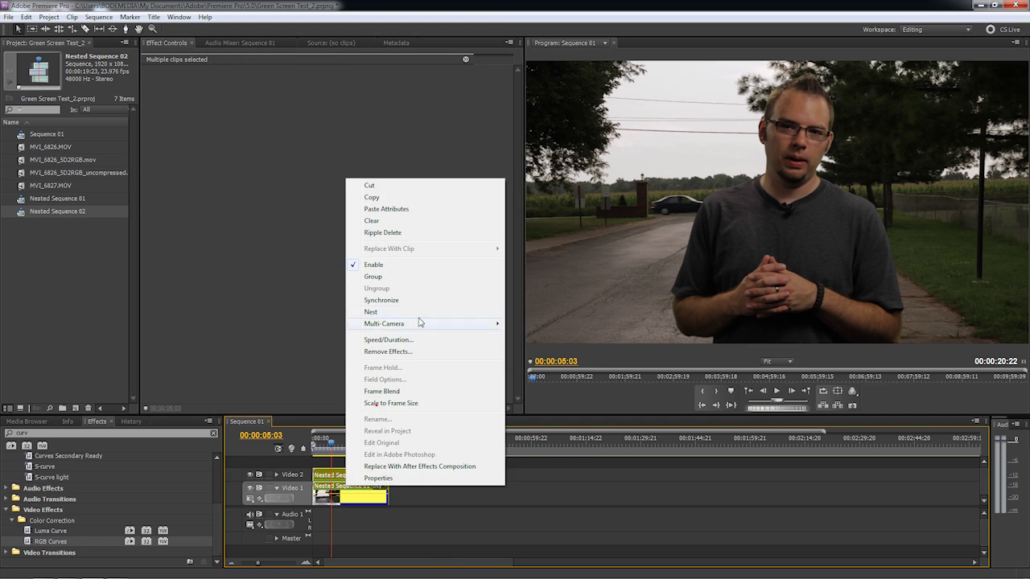
{"action": "left_click", "coordinate": [378, 312]}
Apply RGB Curves to the combined Nested Sequence 03 and show its curve controls
{"action": "left_click_drag", "start_coordinate": [35, 545], "coordinate": [326, 490]}
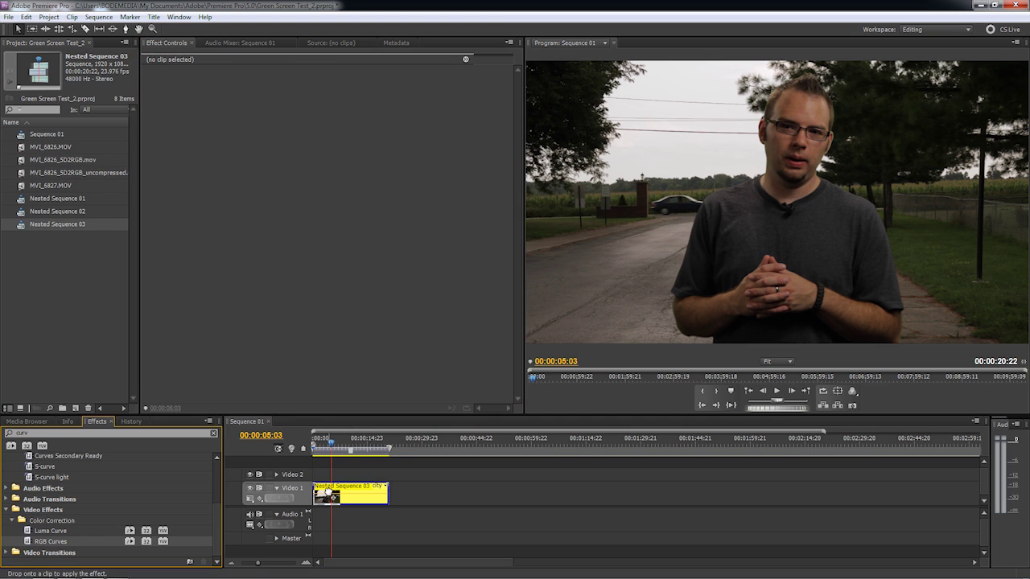
{"action": "left_click_drag", "start_coordinate": [325, 491], "coordinate": [326, 492]}
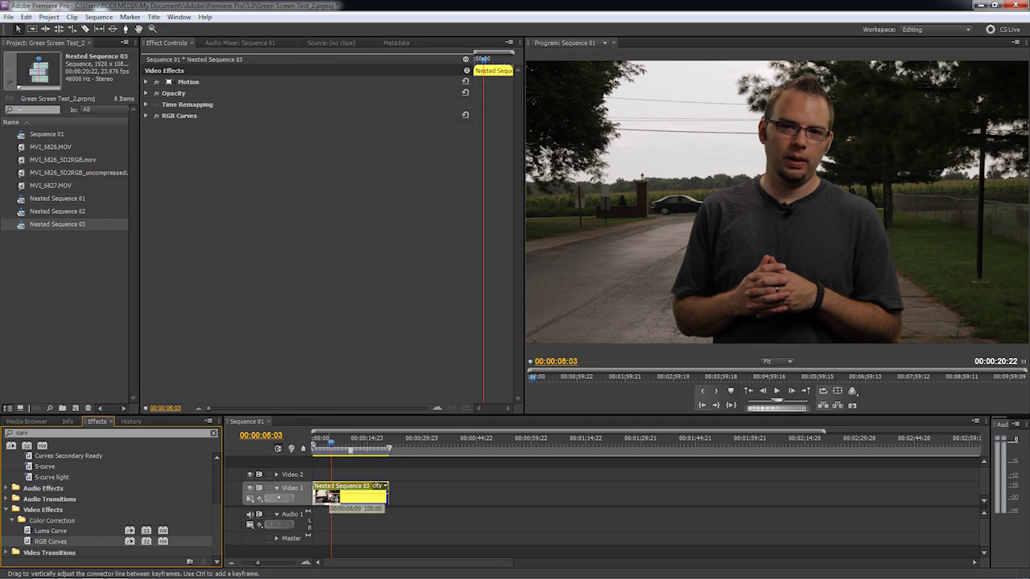
{"action": "left_click", "coordinate": [146, 116]}
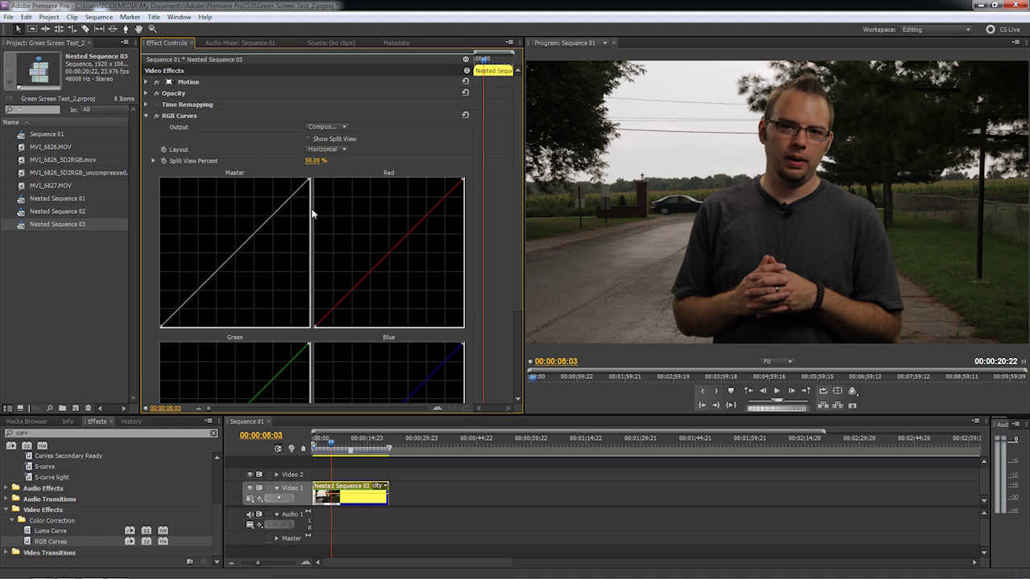
Shape the Master curve of Nested Sequence 03 with a raised highlights point and a shadows point, discarding the trial midpoint
{"action": "mouse_move", "coordinate": [290, 197]}
{"action": "left_mouse_down"}
{"action": "mouse_move", "coordinate": [278, 201]}
{"action": "mouse_move", "coordinate": [287, 195]}
{"action": "left_mouse_up"}
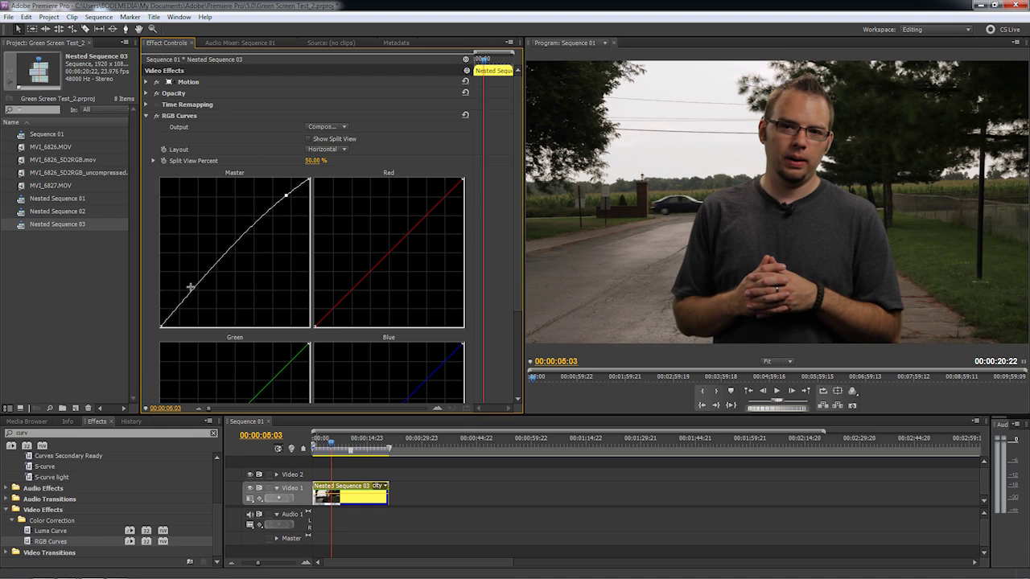
{"action": "left_click_drag", "start_coordinate": [195, 287], "coordinate": [194, 292]}
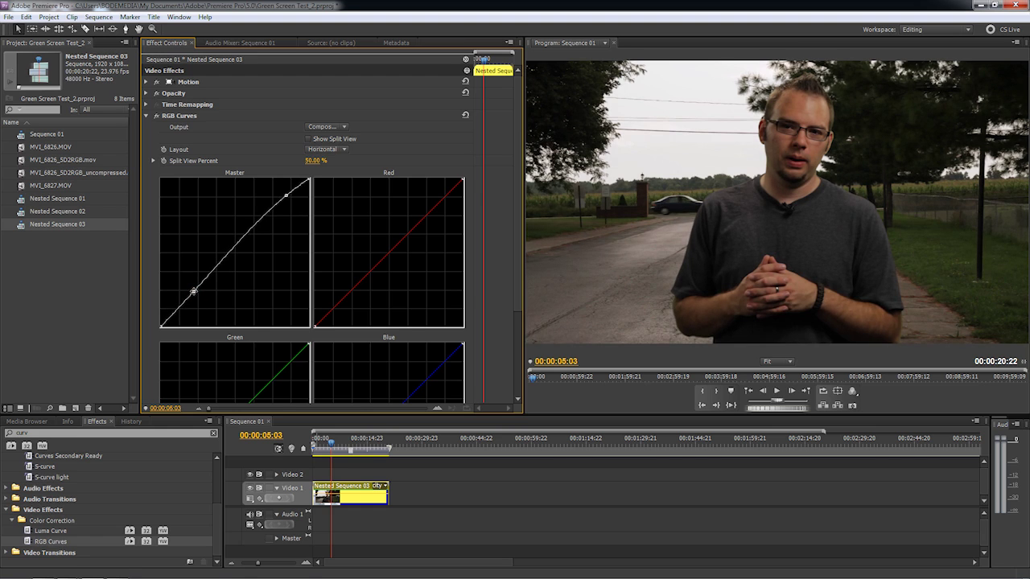
{"action": "left_click_drag", "start_coordinate": [239, 234], "coordinate": [239, 242]}
{"action": "left_click_drag", "start_coordinate": [193, 292], "coordinate": [192, 294]}
{"action": "left_click_drag", "start_coordinate": [239, 242], "coordinate": [182, 193]}
Set a shadows point and a midtones point on the Blue curve of Nested Sequence 03, leaving no highlights point
{"action": "scroll", "coordinate": [493, 303], "scroll_direction": "down", "scroll_amount": 3}
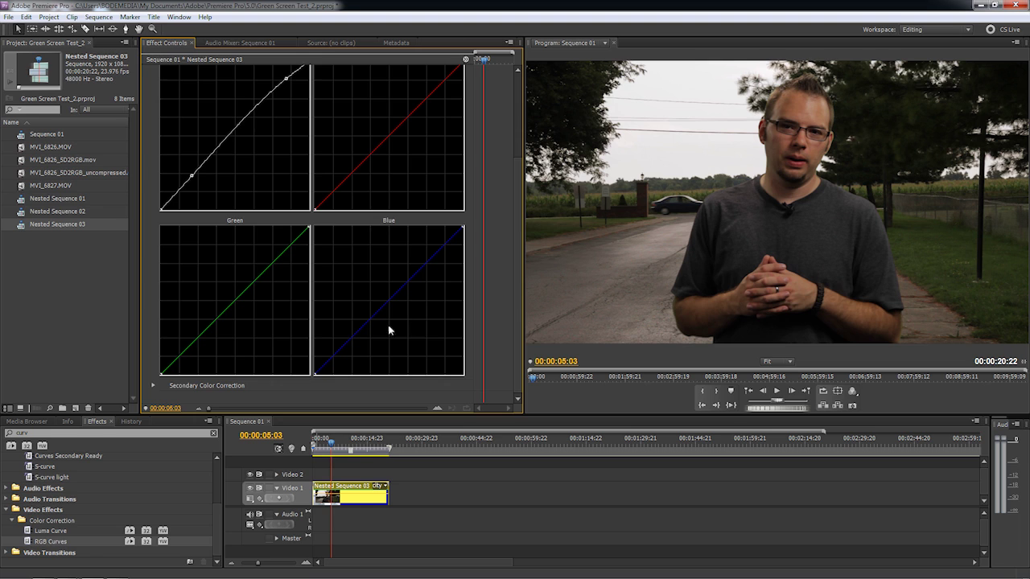
{"action": "left_click_drag", "start_coordinate": [345, 345], "coordinate": [342, 340]}
{"action": "left_click", "coordinate": [377, 310]}
{"action": "left_click_drag", "start_coordinate": [339, 342], "coordinate": [336, 351]}
{"action": "left_click_drag", "start_coordinate": [337, 351], "coordinate": [337, 352]}
{"action": "left_click", "coordinate": [439, 242]}
{"action": "left_click_drag", "start_coordinate": [440, 242], "coordinate": [483, 330]}
Try highlights and midtones points on the Red curve of Nested Sequence 03, discarding both
{"action": "left_click", "coordinate": [436, 86]}
{"action": "left_click", "coordinate": [386, 137]}
{"action": "left_click_drag", "start_coordinate": [436, 88], "coordinate": [391, 132]}
{"action": "left_click_drag", "start_coordinate": [402, 140], "coordinate": [418, 237]}
Add a slightly raised midpoint to the Green curve and fine-tune the Master curve's highlights point
{"action": "left_click", "coordinate": [234, 302]}
{"action": "scroll", "coordinate": [316, 143], "scroll_direction": "up", "scroll_amount": 1}
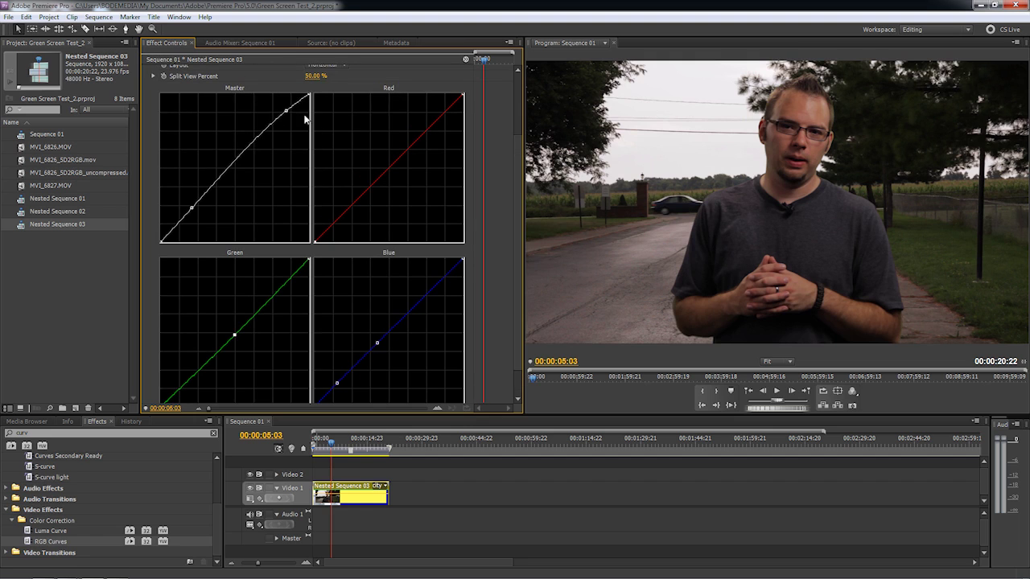
{"action": "left_click_drag", "start_coordinate": [286, 110], "coordinate": [283, 111]}
Apply the Tint effect to Nested Sequence 03 and set Amount to Tint to 9.0 %
{"action": "left_click_drag", "start_coordinate": [46, 433], "coordinate": [5, 435]}
{"action": "type", "text": "tint"}
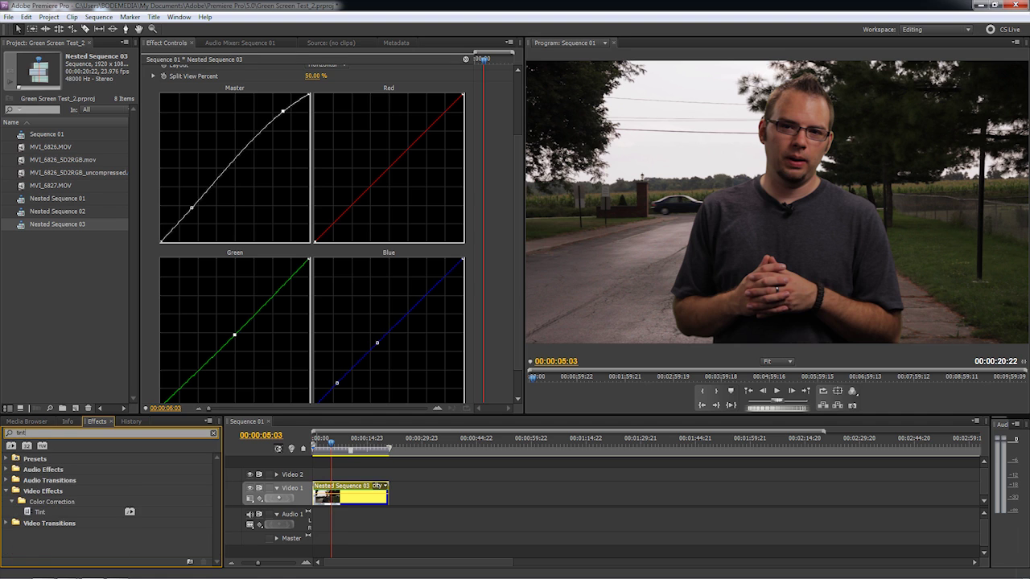
{"action": "left_click_drag", "start_coordinate": [40, 512], "coordinate": [486, 232]}
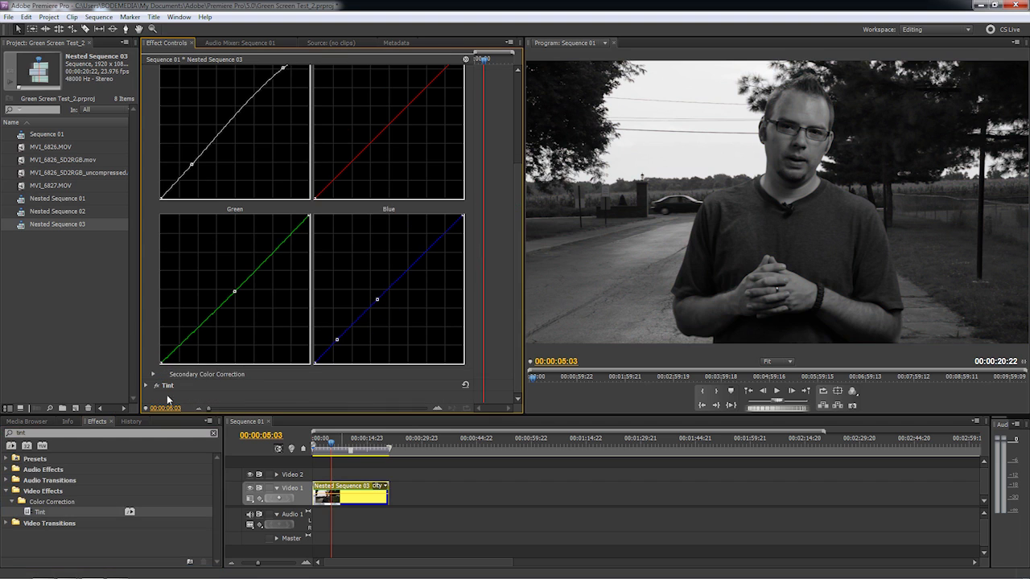
{"action": "left_click", "coordinate": [148, 386]}
{"action": "left_click_drag", "start_coordinate": [313, 387], "coordinate": [318, 387]}
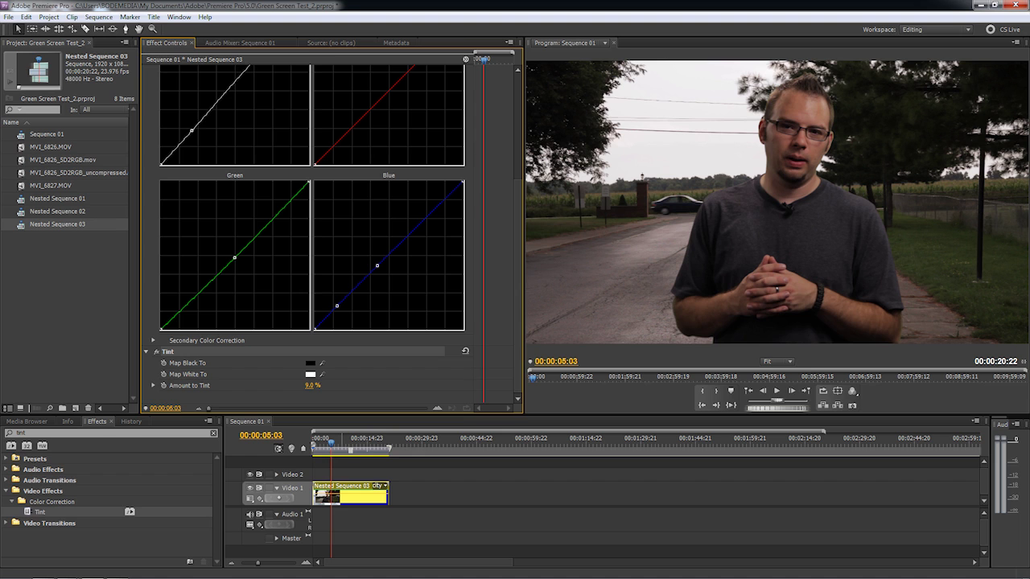
Open Nested Sequence 03 and apply the Tint effect to the Nested Sequence 02 clip on Video 2
{"action": "double_click", "coordinate": [351, 487]}
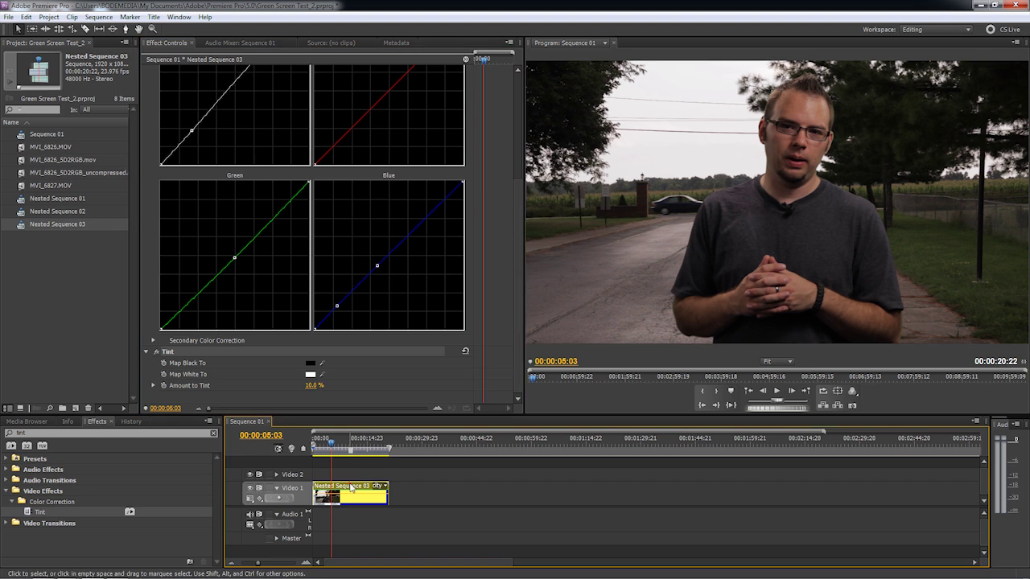
{"action": "left_click", "coordinate": [354, 475]}
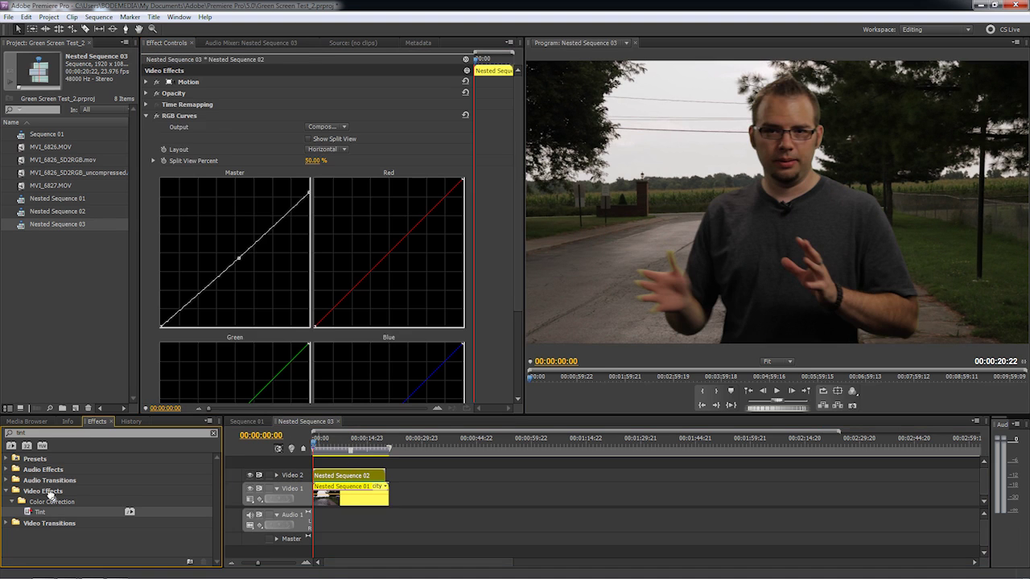
{"action": "scroll", "coordinate": [161, 387], "scroll_direction": "down", "scroll_amount": 3}
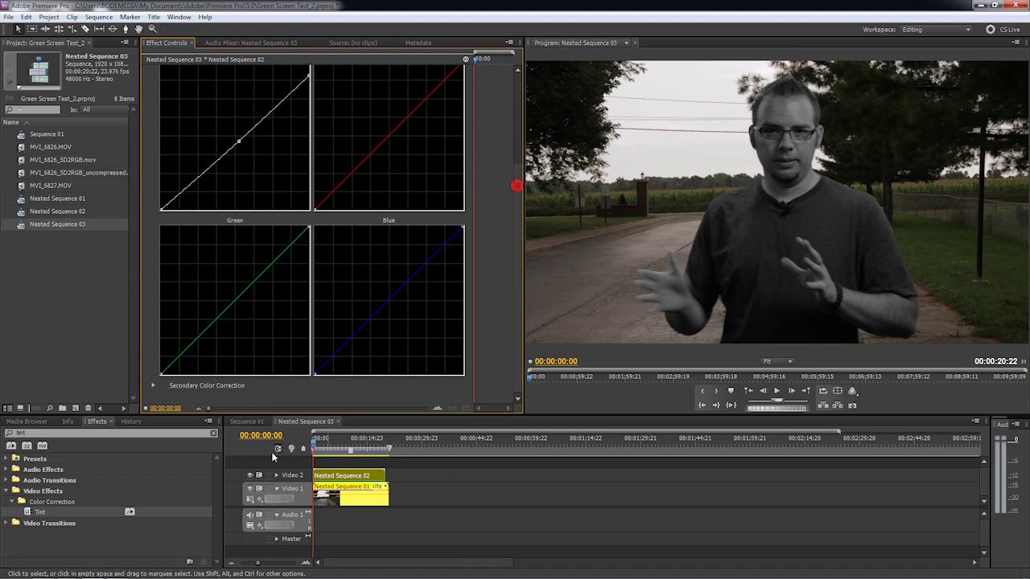
{"action": "left_click", "coordinate": [158, 386]}
{"action": "scroll", "coordinate": [201, 388], "scroll_direction": "down", "scroll_amount": 2}
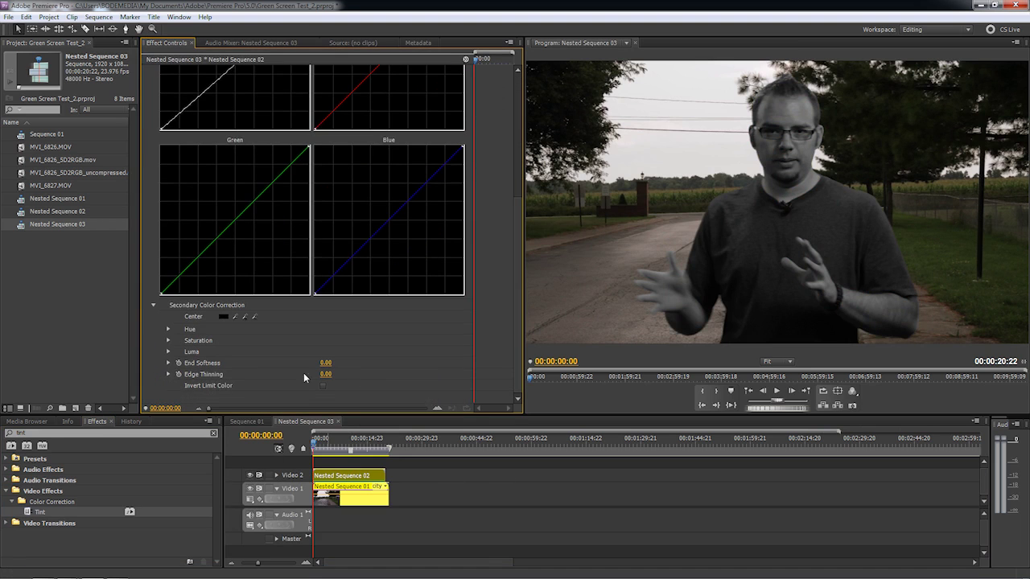
{"action": "left_click", "coordinate": [153, 305]}
Move RGB Curves above Tint in Nested Sequence 02's effect order and reduce Amount to Tint to a slight desaturation
{"action": "scroll", "coordinate": [146, 242], "scroll_direction": "up", "scroll_amount": 3}
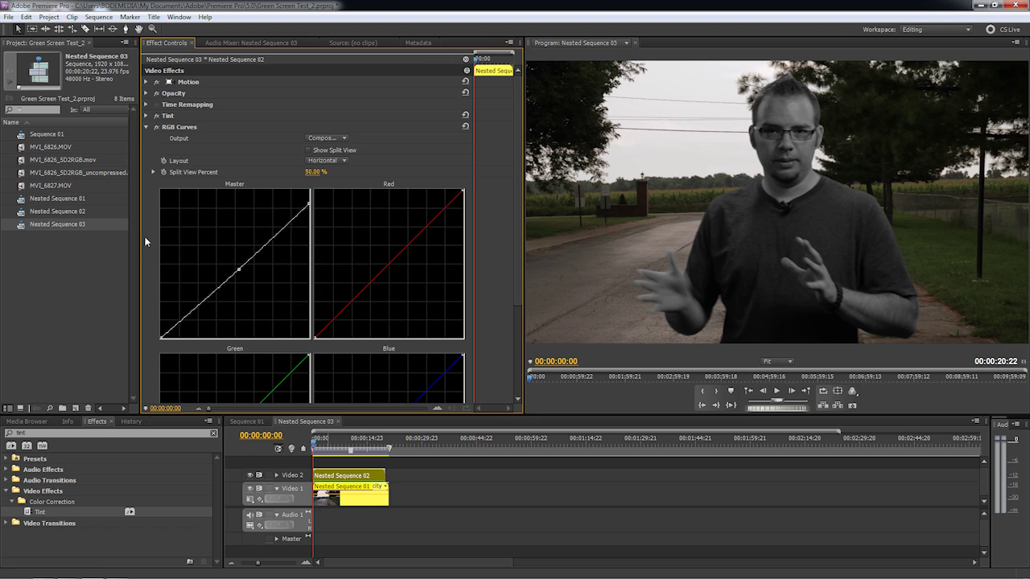
{"action": "left_click", "coordinate": [147, 125]}
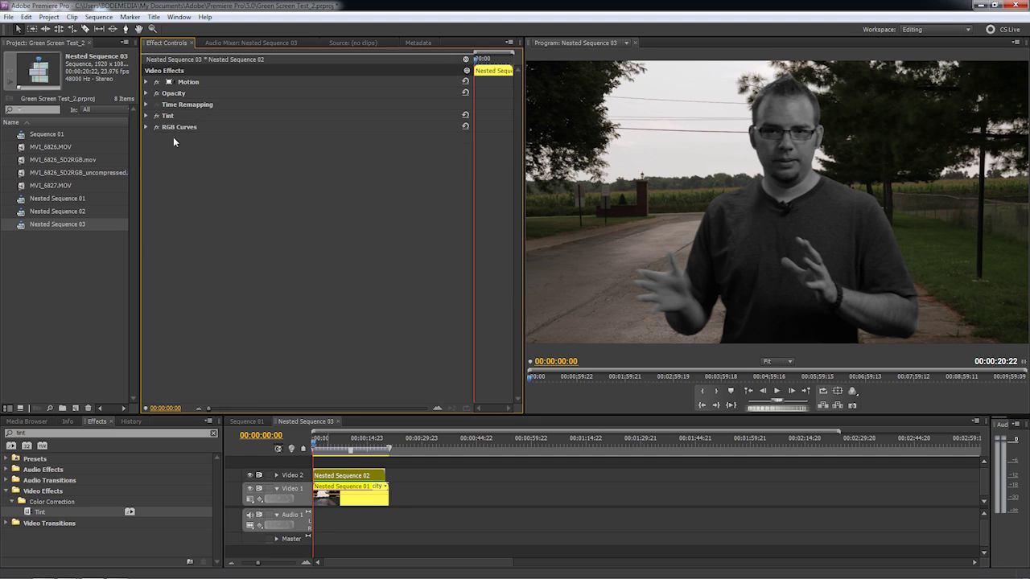
{"action": "left_click_drag", "start_coordinate": [176, 129], "coordinate": [178, 118]}
{"action": "left_click", "coordinate": [145, 127]}
{"action": "left_click_drag", "start_coordinate": [312, 160], "coordinate": [242, 161]}
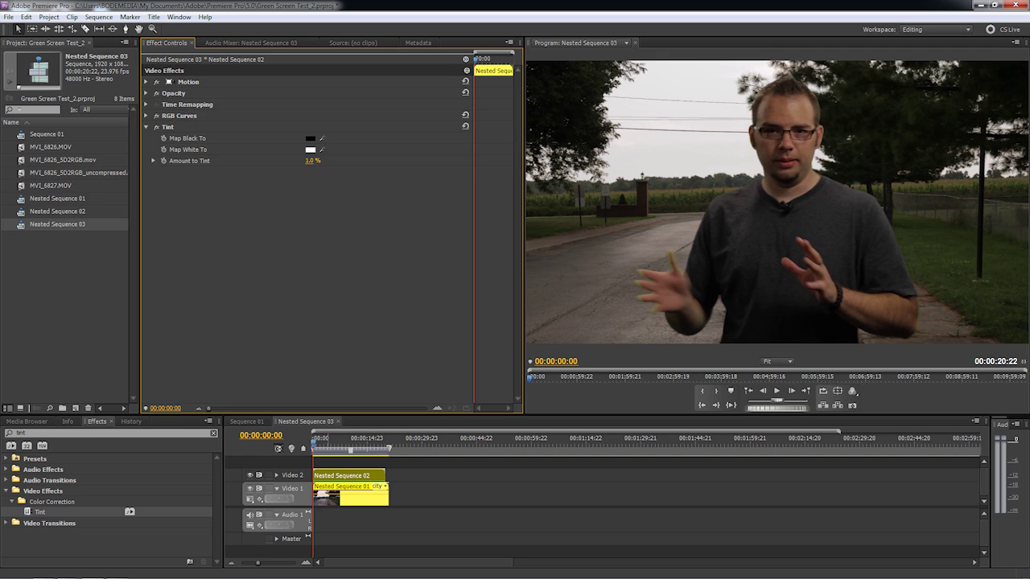
{"action": "mouse_move", "coordinate": [313, 160]}
{"action": "left_mouse_down"}
{"action": "mouse_move", "coordinate": [297, 160]}
{"action": "mouse_move", "coordinate": [319, 167]}
{"action": "left_mouse_up"}
{"action": "left_click_drag", "start_coordinate": [318, 160], "coordinate": [319, 161]}
Return to Sequence 01 and set Amount to Tint on Nested Sequence 03 to 9.0 %
{"action": "left_click", "coordinate": [249, 422]}
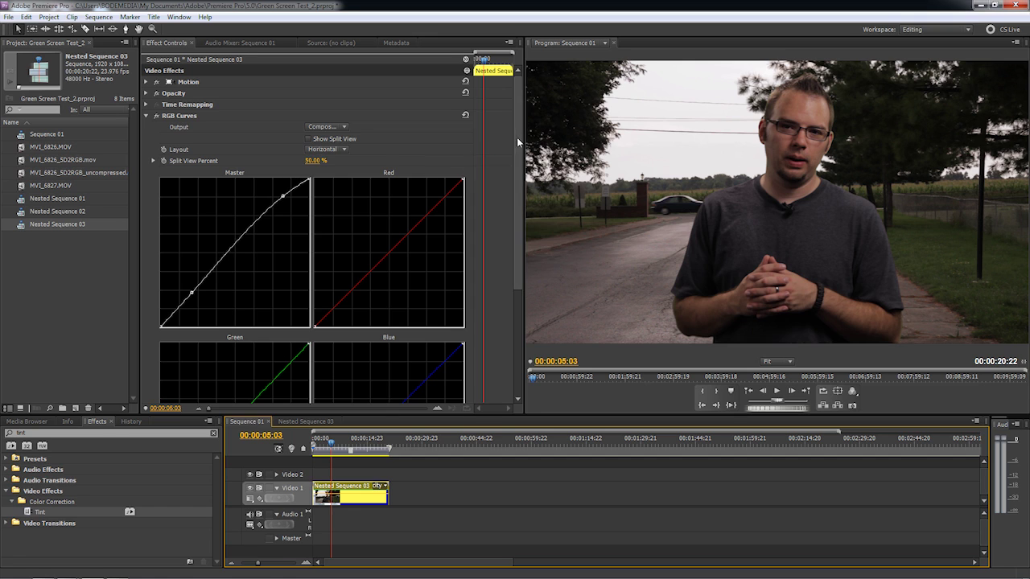
{"action": "left_click_drag", "start_coordinate": [517, 136], "coordinate": [517, 242]}
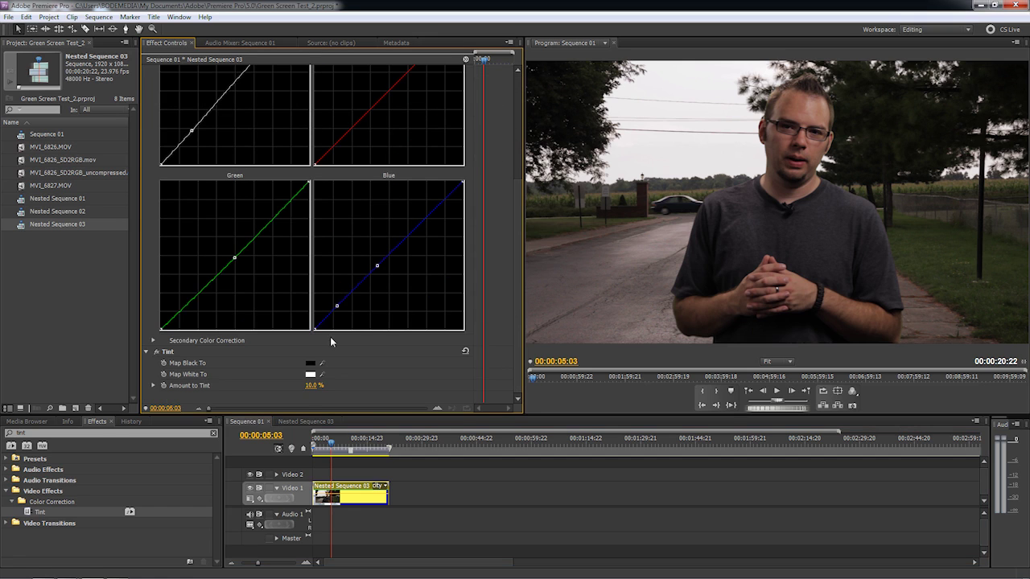
{"action": "left_click_drag", "start_coordinate": [313, 386], "coordinate": [311, 386]}
Search the effects for "noise" and apply the Noise effect to Nested Sequence 03
{"action": "double_click", "coordinate": [21, 433]}
{"action": "left_click_drag", "start_coordinate": [108, 435], "coordinate": [8, 432]}
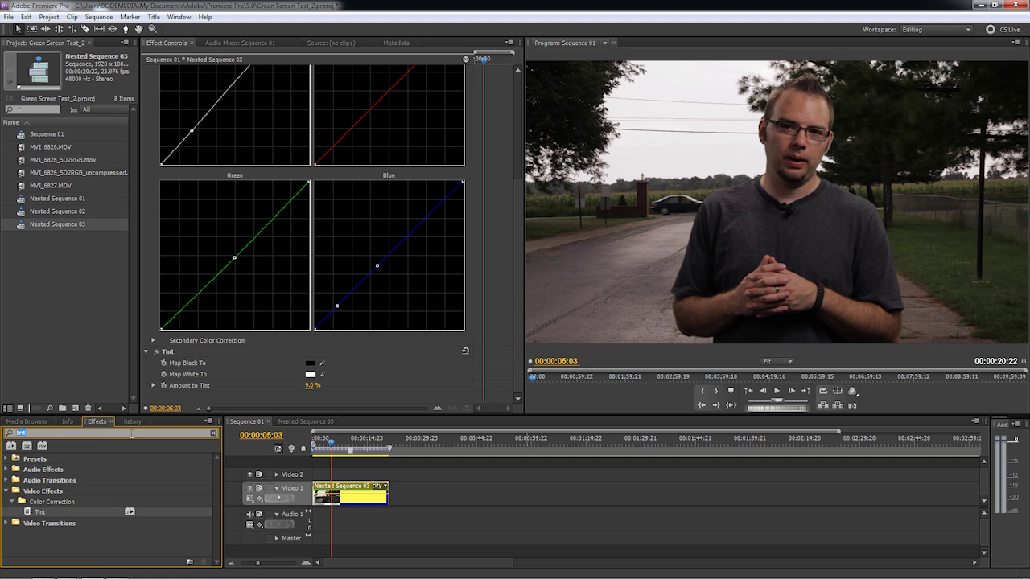
{"action": "type", "text": "noise"}
{"action": "scroll", "coordinate": [72, 495], "scroll_direction": "down", "scroll_amount": 3}
{"action": "left_click", "coordinate": [29, 513]}
{"action": "left_click_drag", "start_coordinate": [29, 512], "coordinate": [353, 494]}
Display the program picture at 100% and set Amount of Noise on Nested Sequence 03 to 3.0 %
{"action": "left_click", "coordinate": [779, 361]}
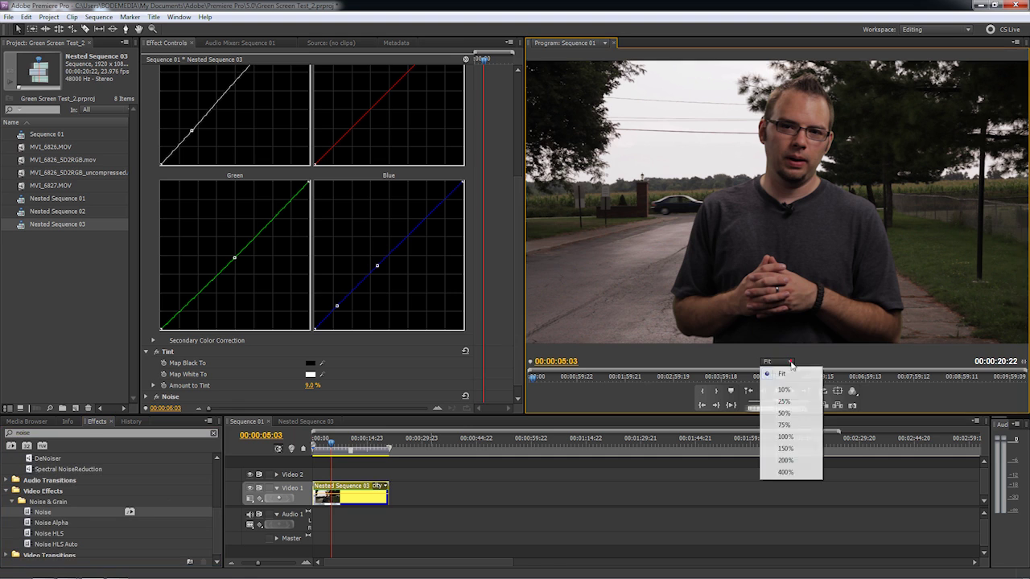
{"action": "left_click", "coordinate": [792, 442]}
{"action": "left_click_drag", "start_coordinate": [1025, 184], "coordinate": [1025, 269]}
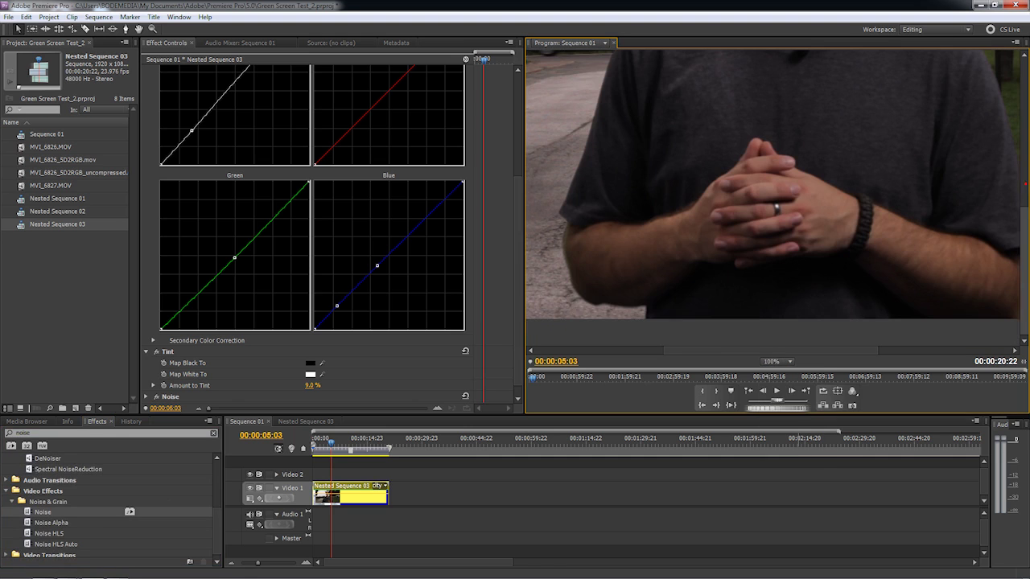
{"action": "left_click_drag", "start_coordinate": [519, 281], "coordinate": [519, 297]}
{"action": "left_click", "coordinate": [146, 385]}
{"action": "type", "text": "3"}
{"action": "key", "text": "Return"}
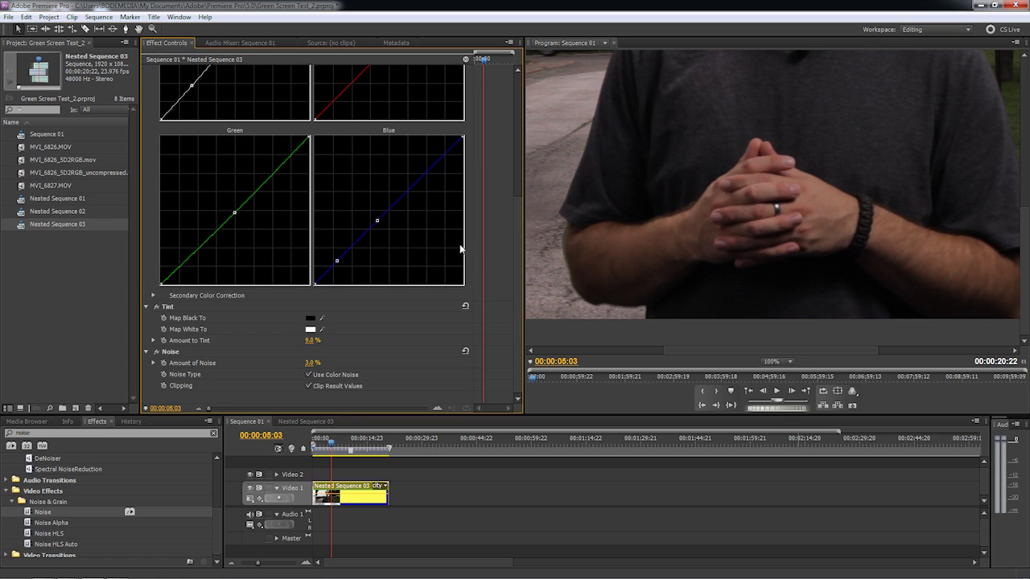
Turn off Use Color Noise in the Noise effect and set Amount of Noise to 2.5 %
{"action": "left_click", "coordinate": [308, 385]}
{"action": "left_click", "coordinate": [311, 363]}
{"action": "type", "text": "4"}
{"action": "key", "text": "Return"}
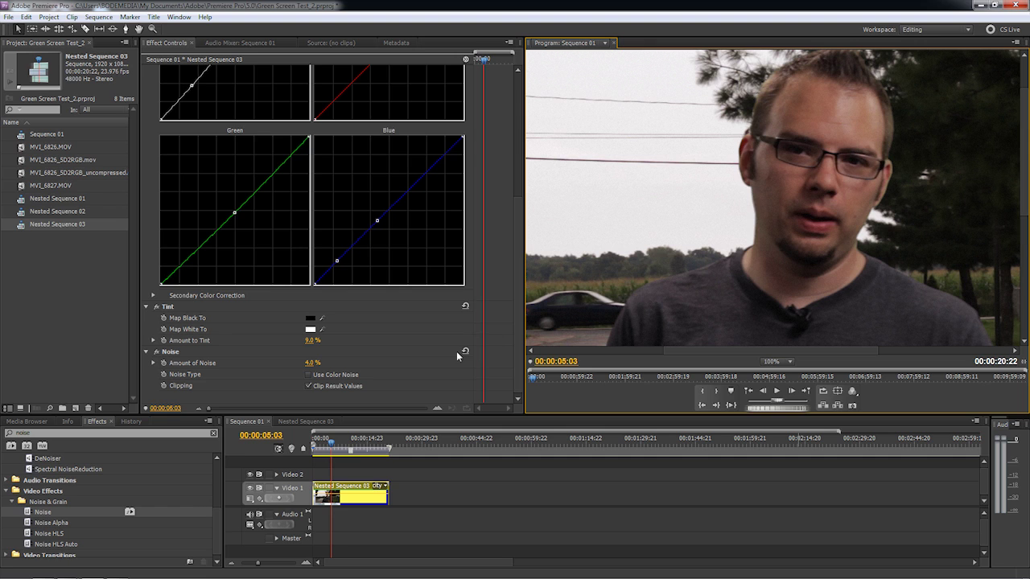
{"action": "left_click", "coordinate": [318, 362]}
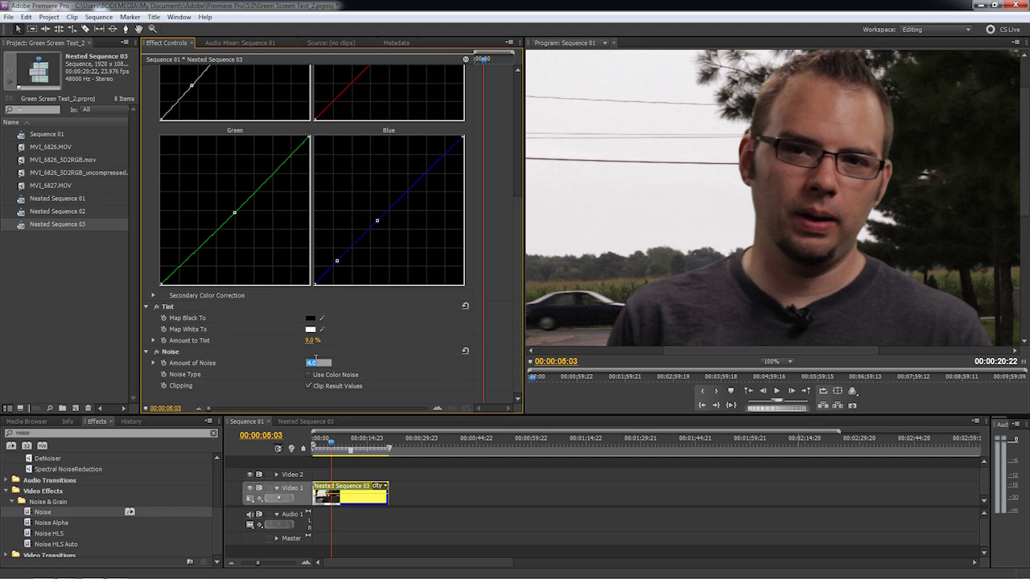
{"action": "key", "text": "Return"}
Switch to Windows Explorer, find GRAIN OVERLAY.avi in the AE RENDERS folder and import it into the project
{"action": "mouse_move", "coordinate": [69, 573]}
{"action": "left_click", "coordinate": [70, 515]}
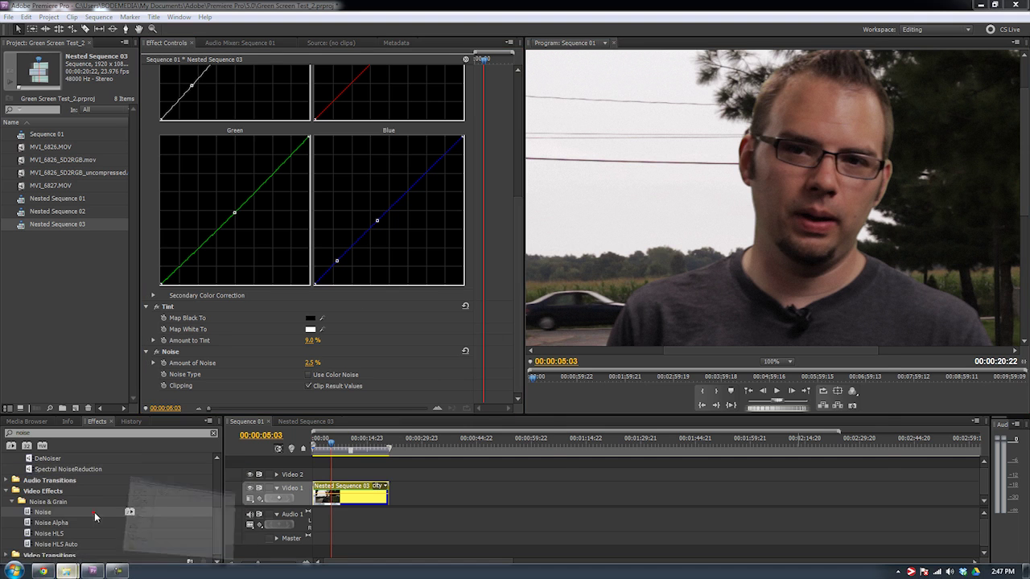
{"action": "left_click", "coordinate": [437, 110]}
{"action": "left_click", "coordinate": [531, 132]}
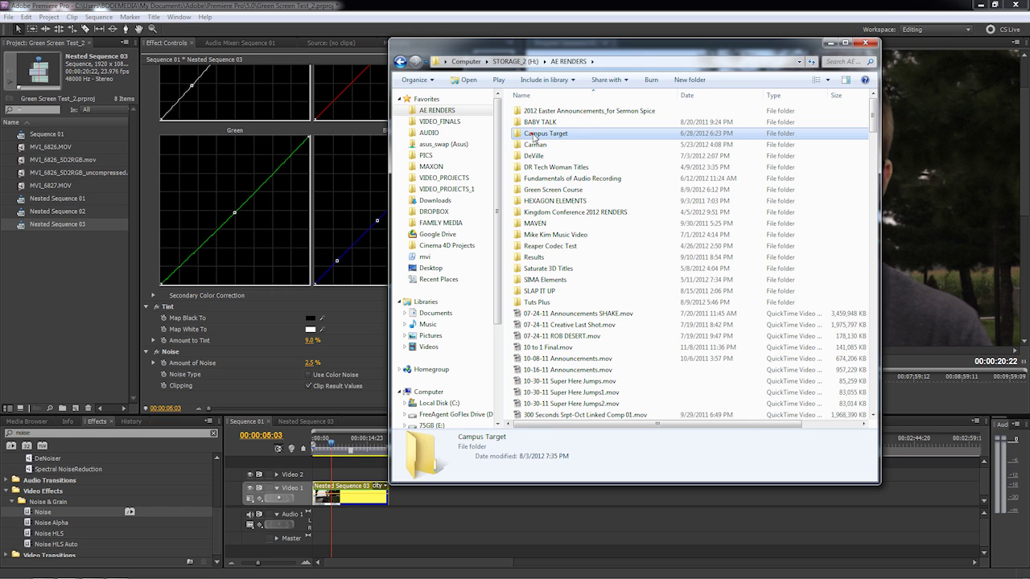
{"action": "type", "text": "grai"}
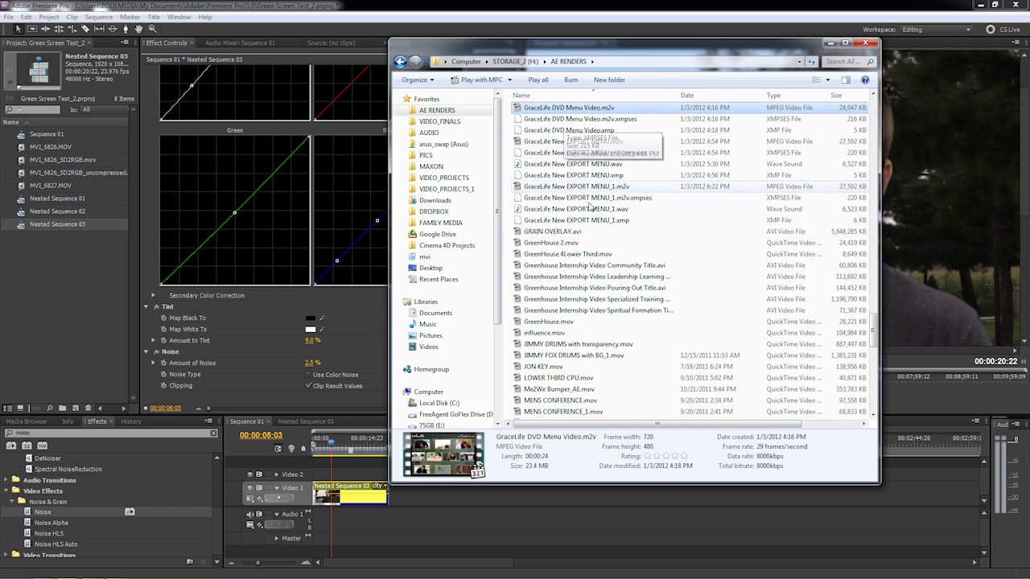
{"action": "left_click_drag", "start_coordinate": [560, 234], "coordinate": [71, 307]}
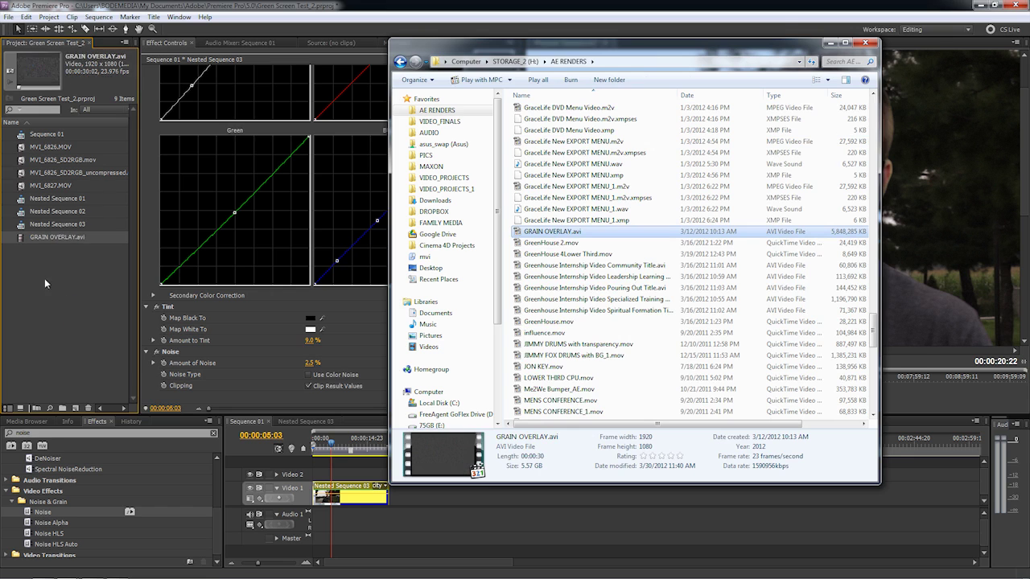
Return to Premiere Pro, place GRAIN OVERLAY.avi on Video 2 and trim its end to match Nested Sequence 03
{"action": "left_click", "coordinate": [44, 278]}
{"action": "left_click_drag", "start_coordinate": [50, 237], "coordinate": [302, 476]}
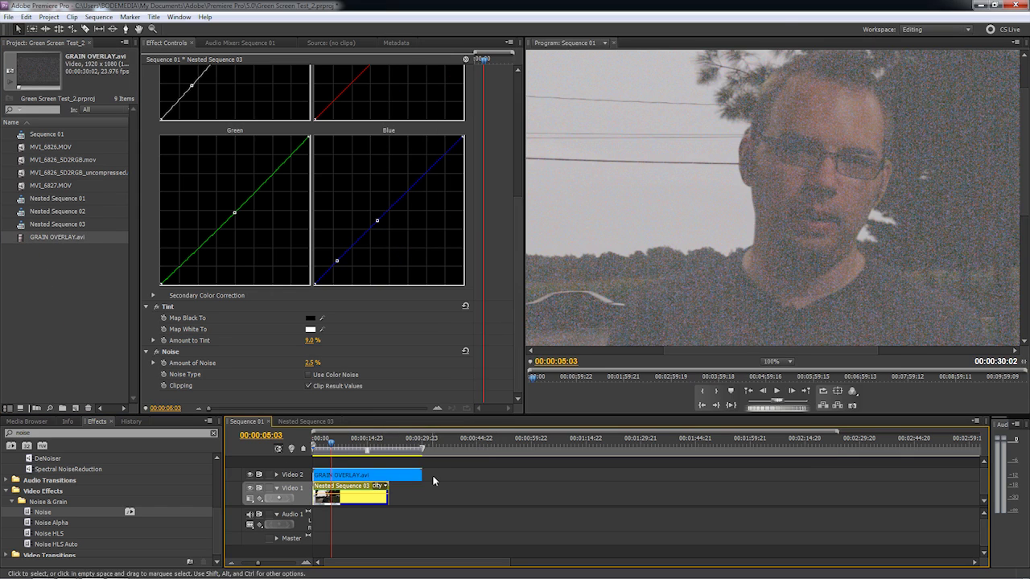
{"action": "left_click_drag", "start_coordinate": [421, 475], "coordinate": [378, 477]}
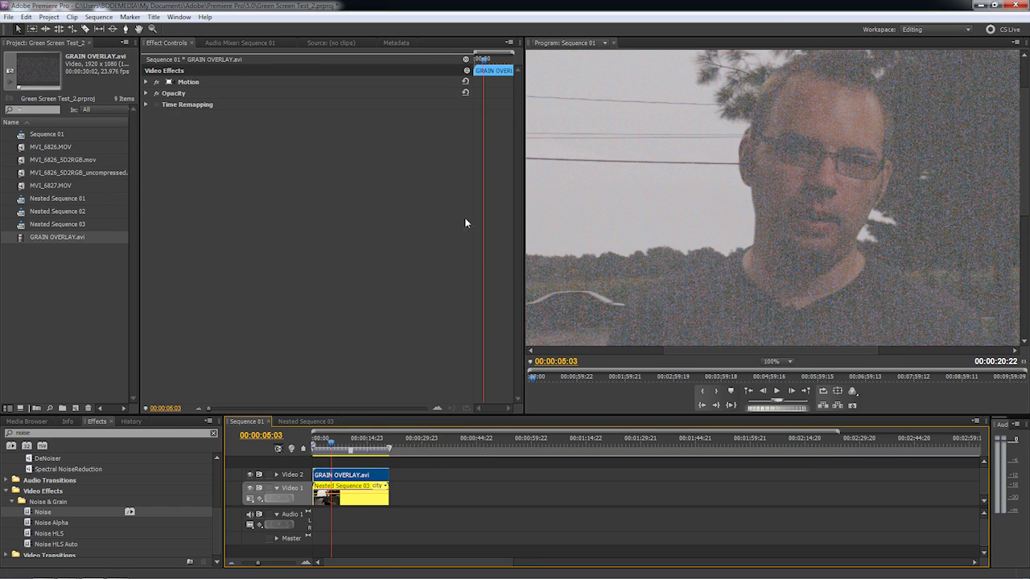
Disable the Noise effect on Nested Sequence 03 and move the playhead to 00:00:10:18
{"action": "left_click", "coordinate": [346, 496]}
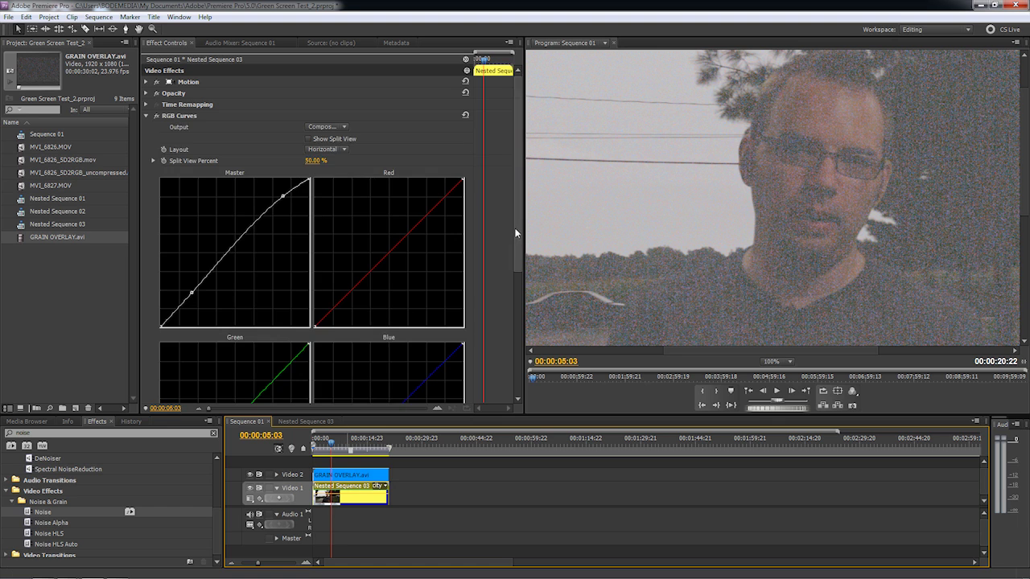
{"action": "scroll", "coordinate": [361, 383], "scroll_direction": "down", "scroll_amount": 5}
{"action": "left_click", "coordinate": [146, 351]}
{"action": "left_click_drag", "start_coordinate": [346, 445], "coordinate": [352, 445]}
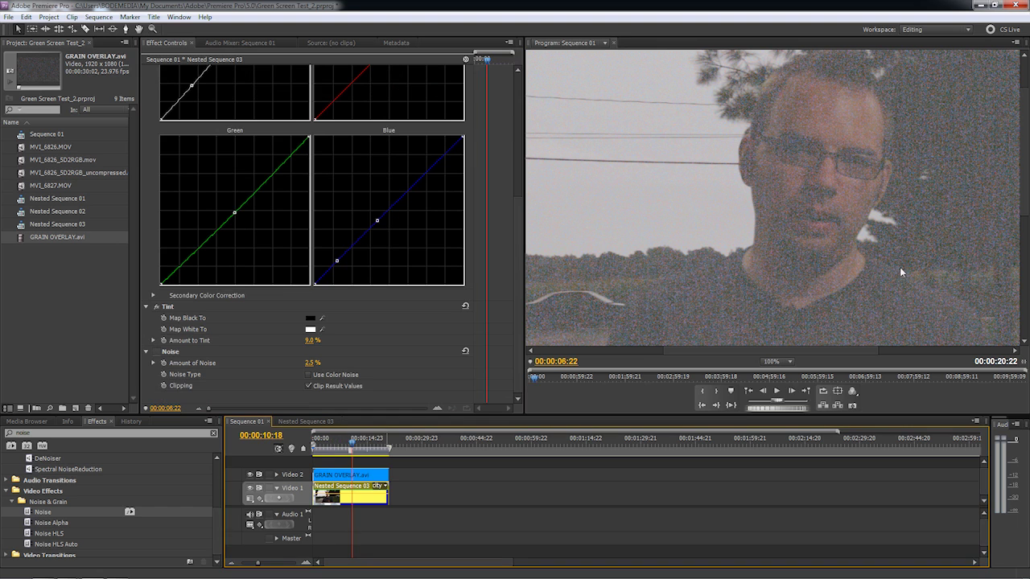
Set the GRAIN OVERLAY.avi clip's Blend Mode to Overlay and its Opacity to 41.0 %
{"action": "left_click", "coordinate": [338, 475]}
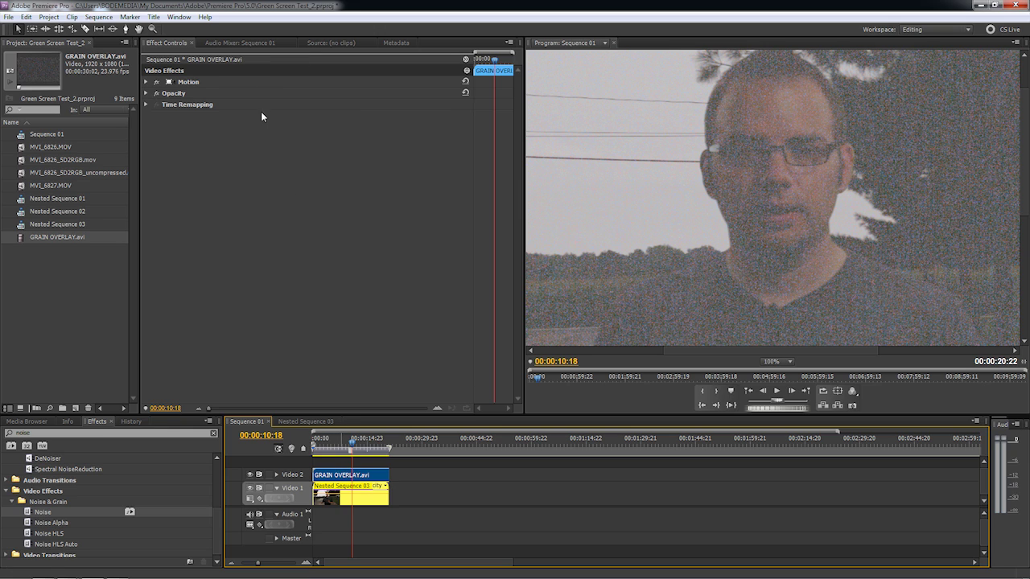
{"action": "left_click", "coordinate": [195, 94]}
{"action": "left_click", "coordinate": [145, 93]}
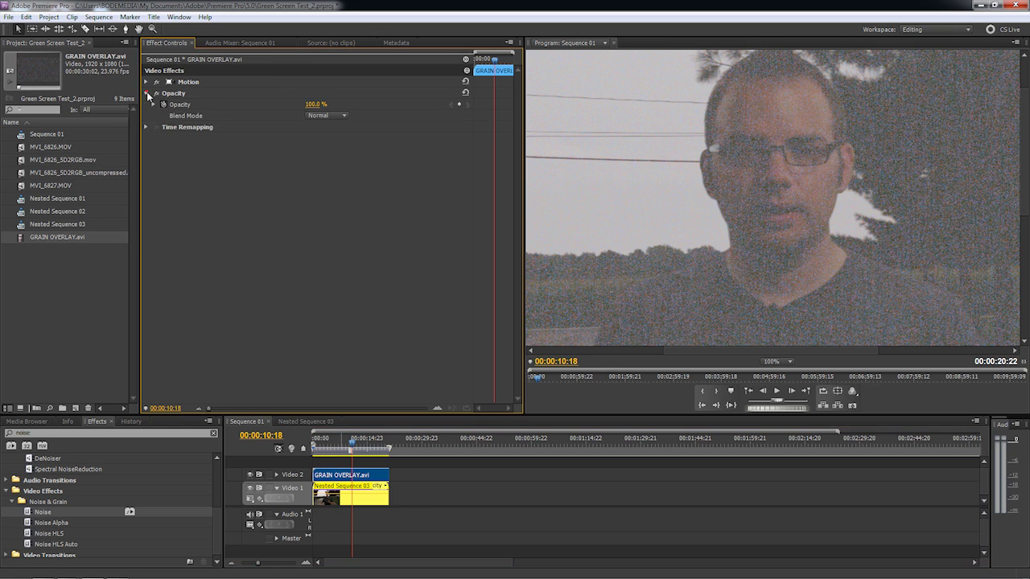
{"action": "left_click", "coordinate": [326, 115]}
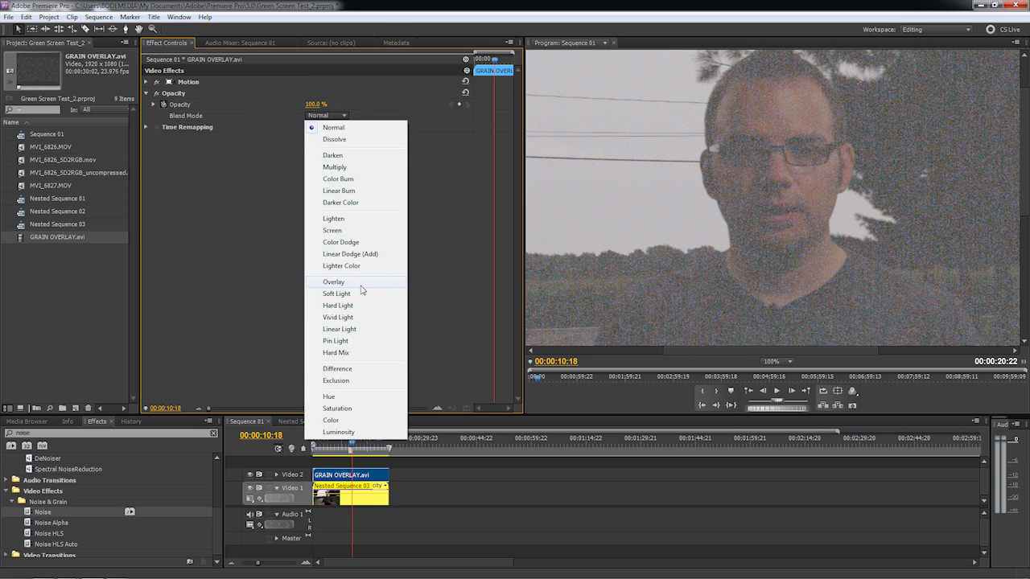
{"action": "left_click", "coordinate": [361, 283]}
{"action": "left_click", "coordinate": [315, 105]}
{"action": "type", "text": "40"}
{"action": "key", "text": "Return"}
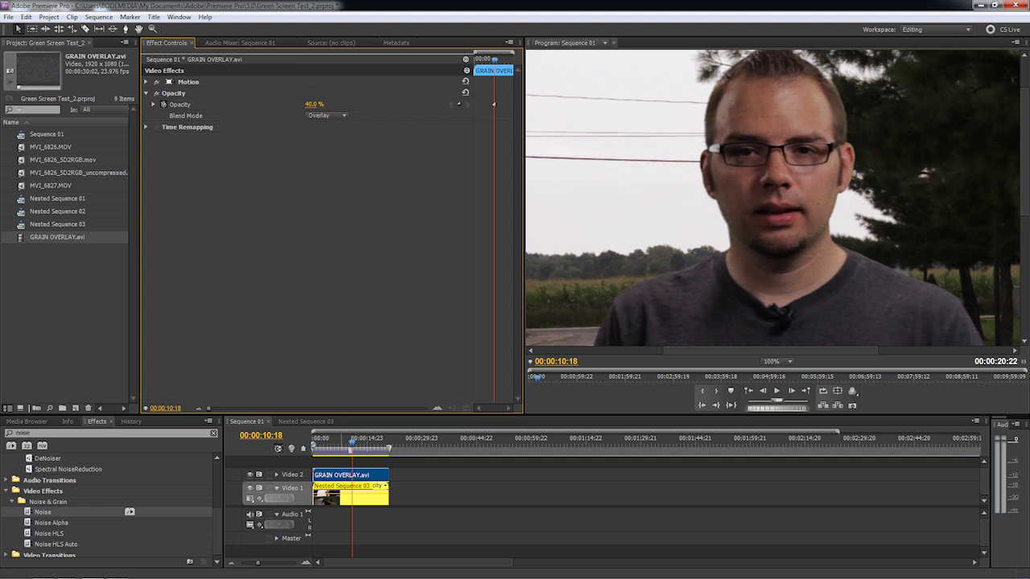
{"action": "left_click", "coordinate": [326, 115]}
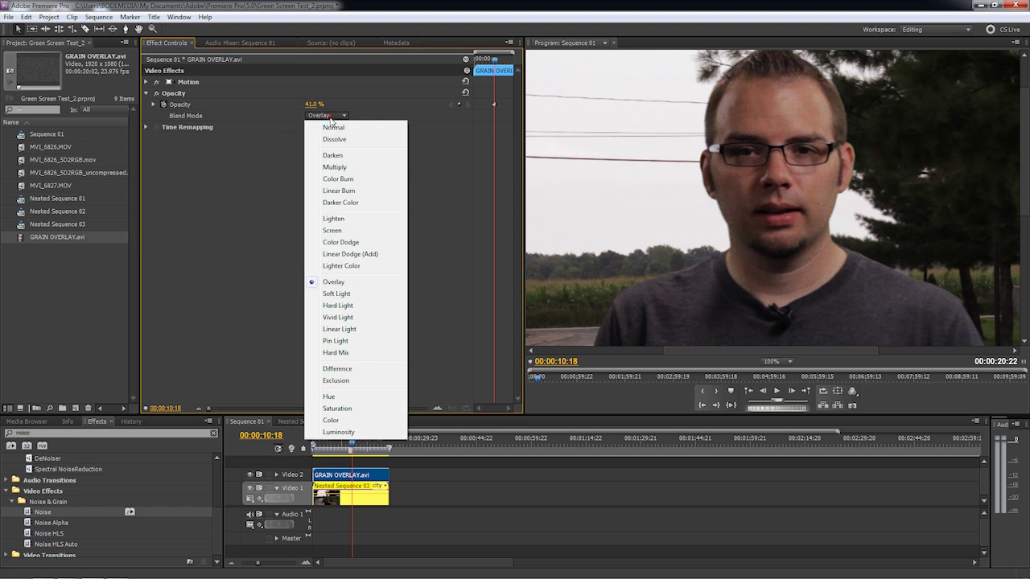
{"action": "left_click", "coordinate": [429, 260]}
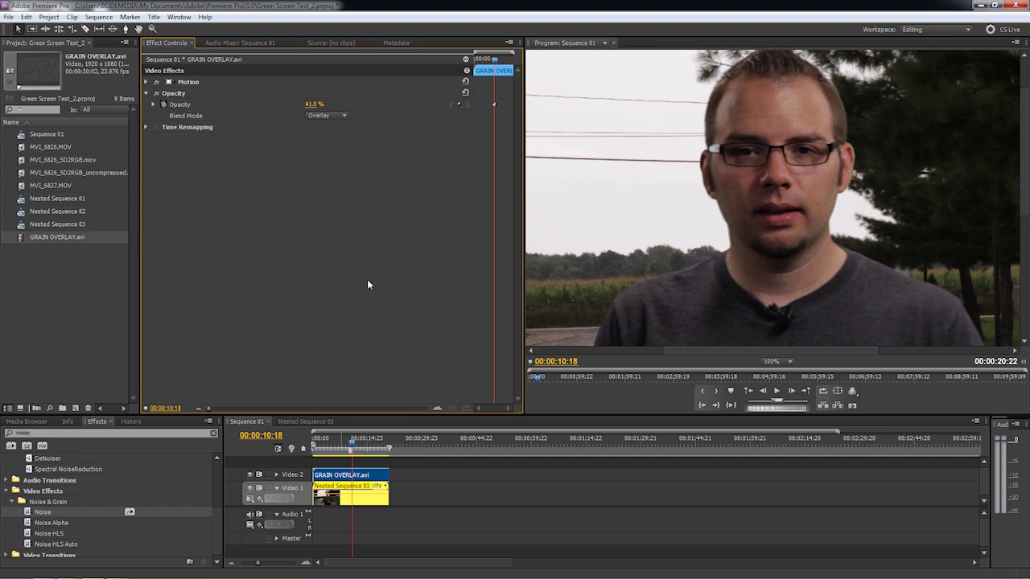
Delete the GRAIN OVERLAY.avi clip from Video 2
{"action": "left_click", "coordinate": [339, 476]}
{"action": "left_click", "coordinate": [339, 476]}
{"action": "key", "text": "Delete"}
Search the effects for "looks" and apply Magic Bullet Looks to Nested Sequence 03
{"action": "left_click", "coordinate": [4, 435]}
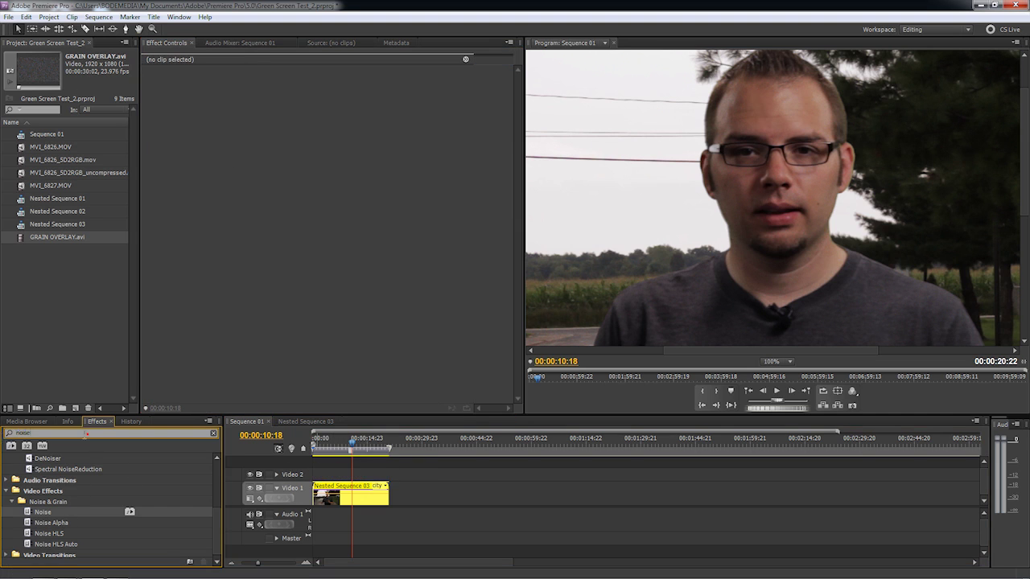
{"action": "type", "text": "looks"}
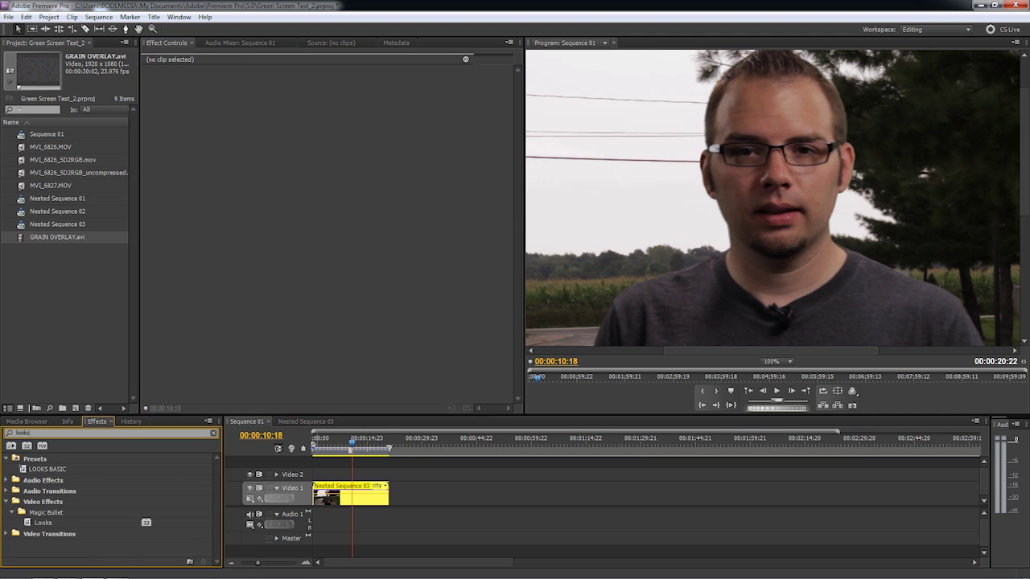
{"action": "left_click", "coordinate": [43, 523]}
{"action": "left_click", "coordinate": [348, 492]}
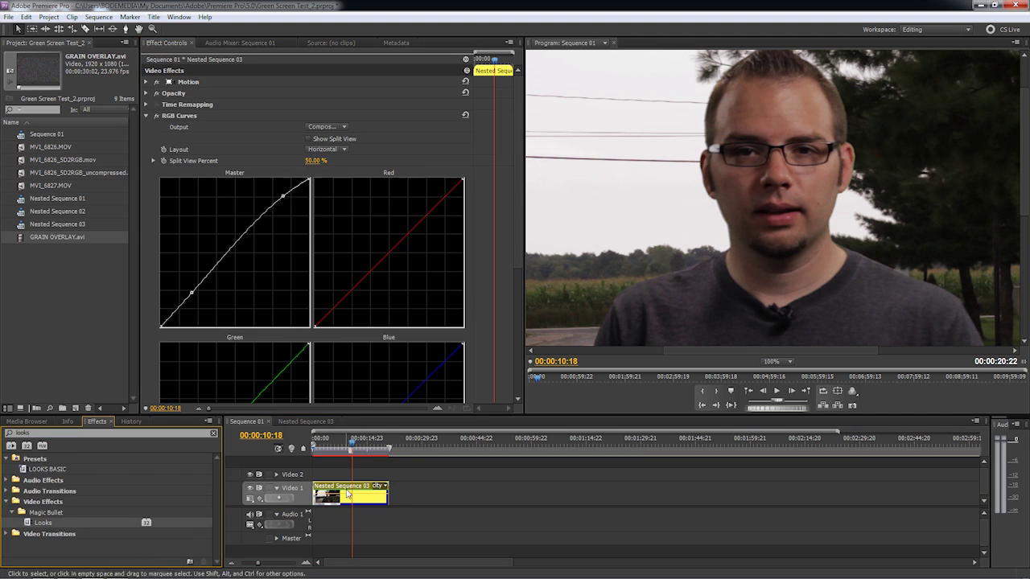
Expand the Looks effect on Nested Sequence 03, launch LooksBuilder from it and reveal its collection of Subject tools
{"action": "left_click", "coordinate": [146, 117]}
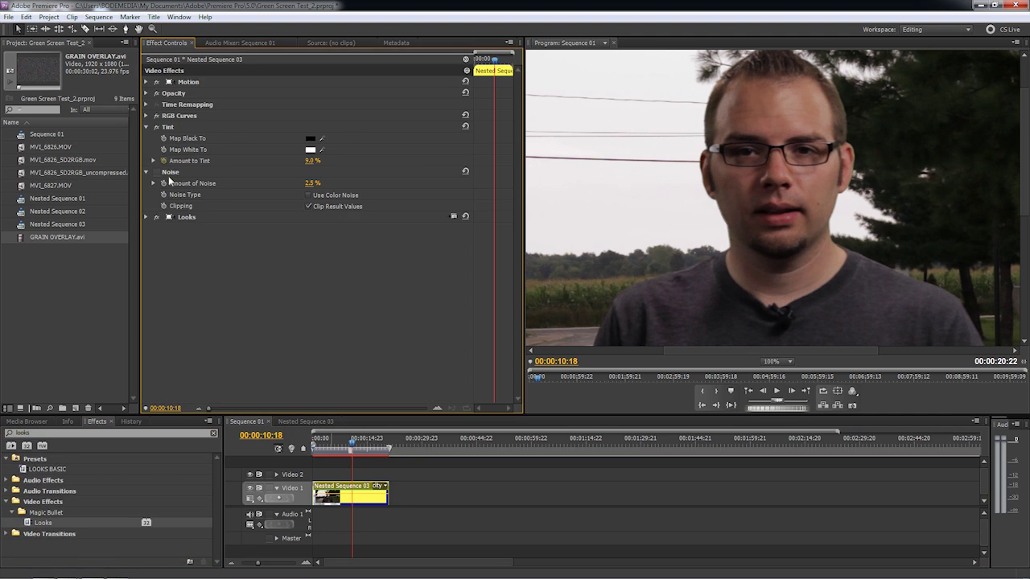
{"action": "left_click", "coordinate": [147, 217]}
{"action": "left_click", "coordinate": [154, 228]}
{"action": "left_click", "coordinate": [154, 229]}
{"action": "left_click", "coordinate": [154, 229]}
{"action": "left_click", "coordinate": [165, 247]}
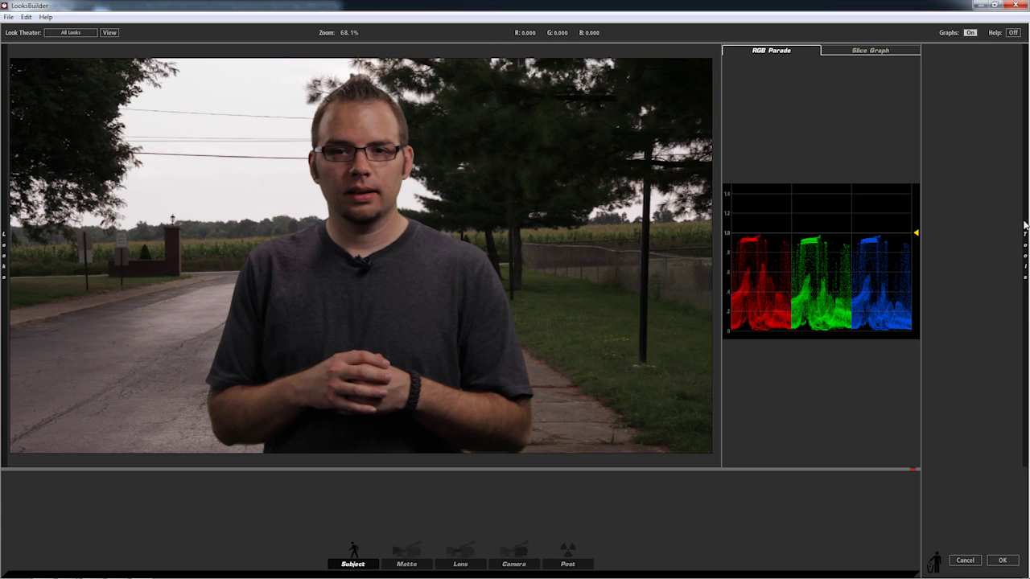
{"action": "mouse_move", "coordinate": [1026, 225]}
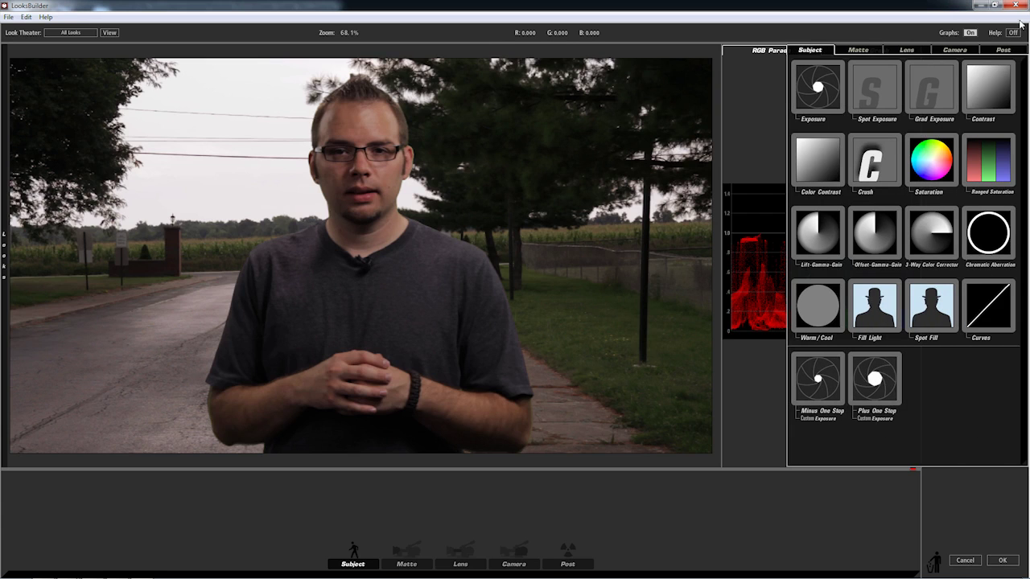
Add the Film Grain tool from the Post tools to the Post stage of the look
{"action": "mouse_move", "coordinate": [1026, 87]}
{"action": "left_click", "coordinate": [1003, 50]}
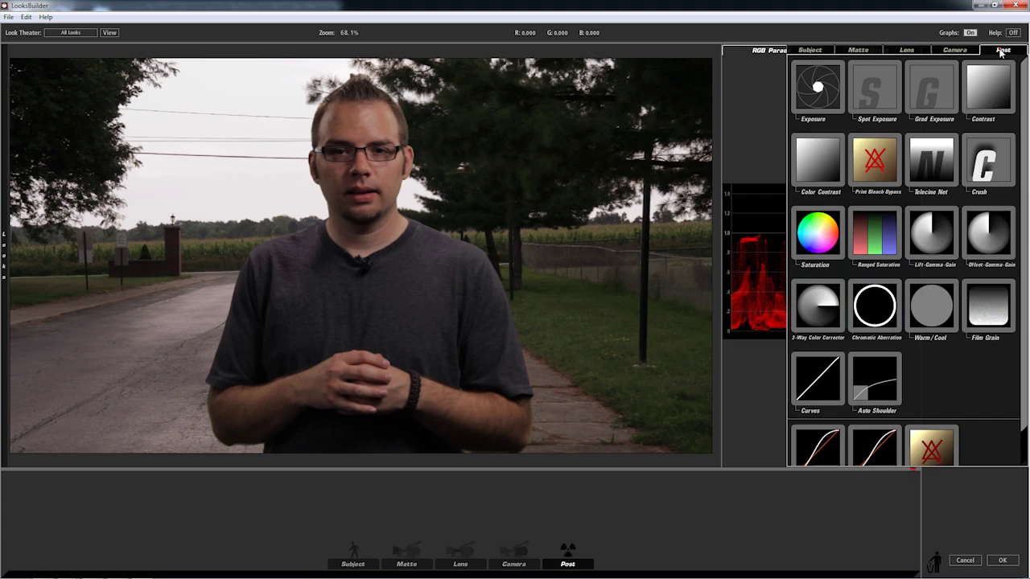
{"action": "left_click_drag", "start_coordinate": [984, 317], "coordinate": [569, 515]}
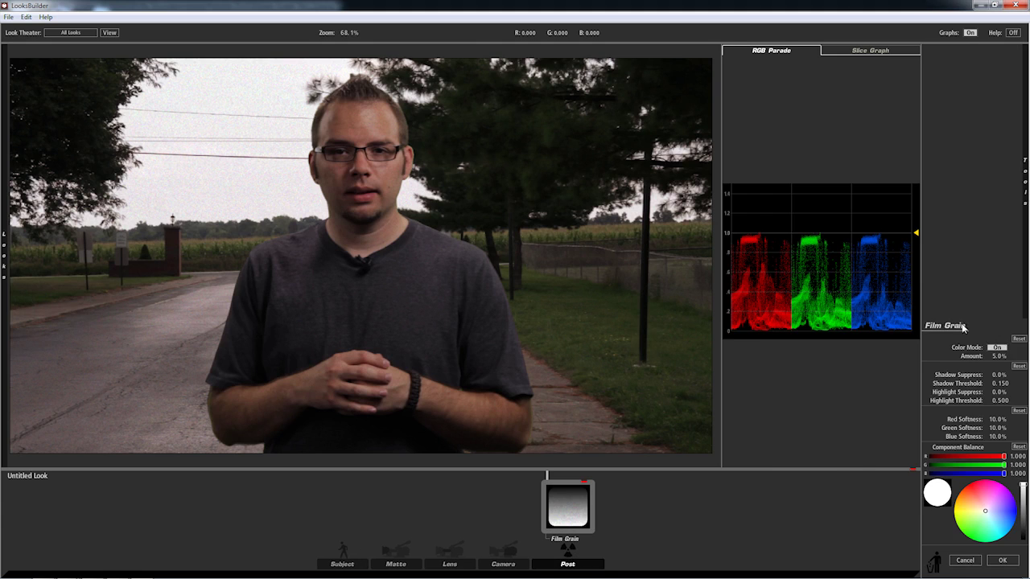
Add a Vignette to the look's Lens stage and widen it to a radius of 1.384 with a spread of 0.409
{"action": "mouse_move", "coordinate": [1022, 281]}
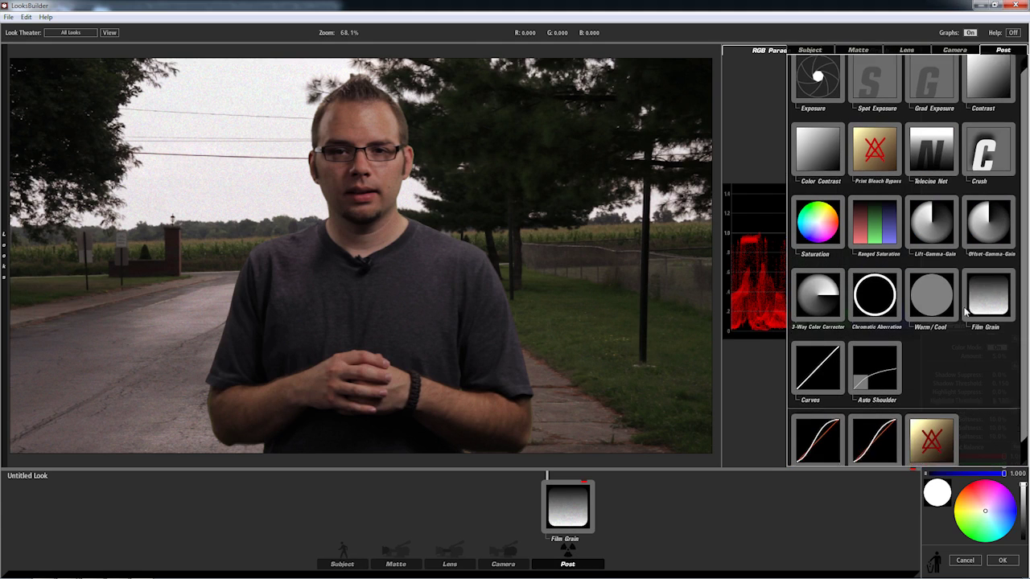
{"action": "left_click", "coordinate": [905, 49]}
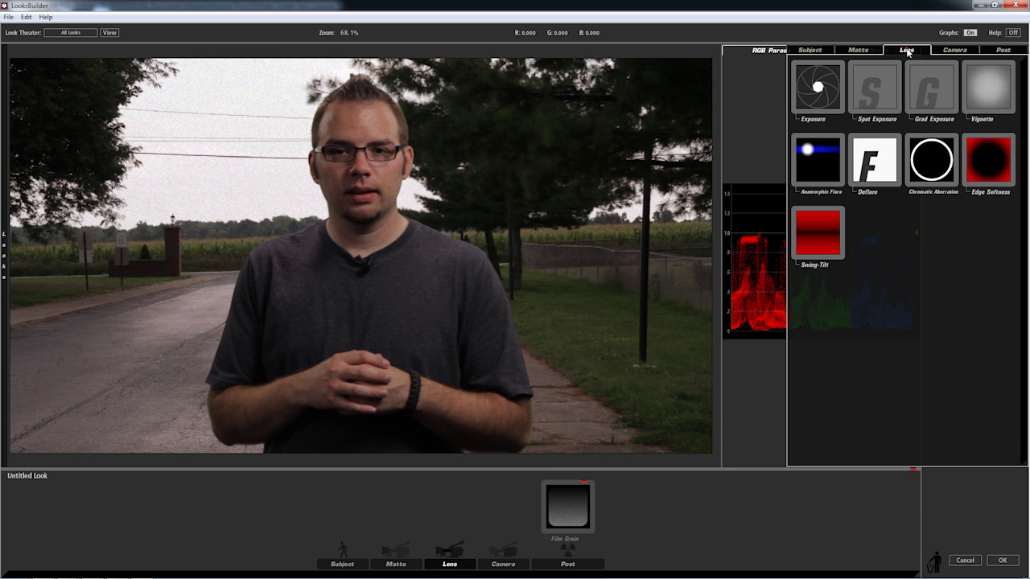
{"action": "left_click_drag", "start_coordinate": [989, 88], "coordinate": [499, 517]}
{"action": "scroll", "coordinate": [424, 216], "scroll_direction": "down", "scroll_amount": 3}
{"action": "left_click_drag", "start_coordinate": [362, 259], "coordinate": [502, 326]}
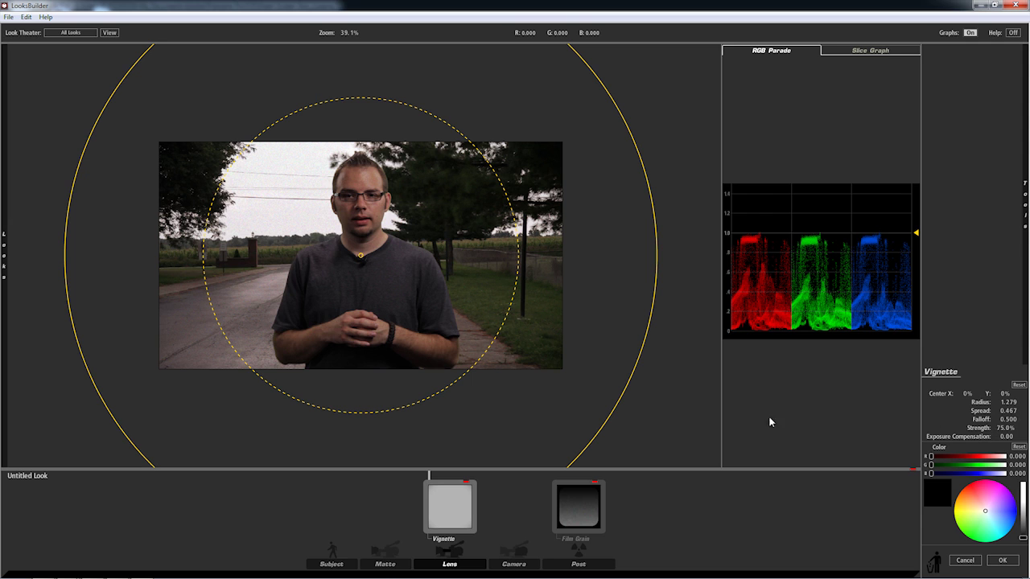
{"action": "left_click_drag", "start_coordinate": [615, 443], "coordinate": [619, 442]}
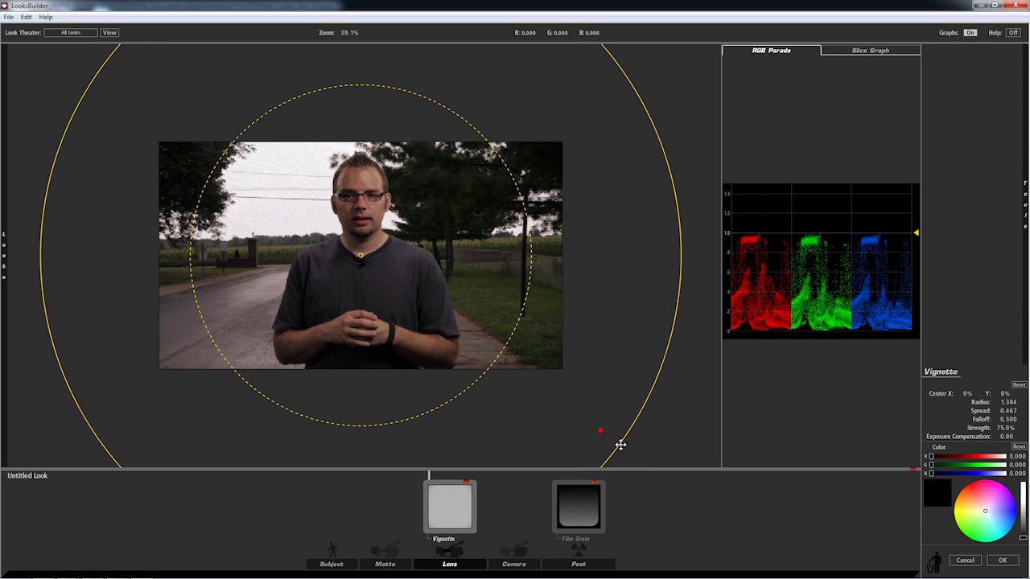
{"action": "left_click_drag", "start_coordinate": [481, 356], "coordinate": [497, 368]}
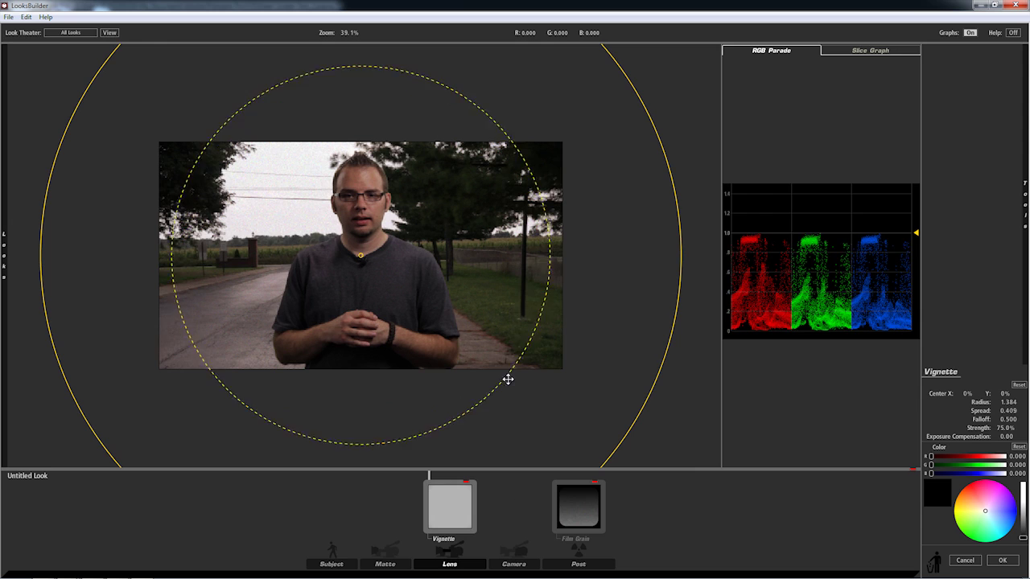
Check the Film Grain and its Amount setting with the preview at 100% zoom, and accept the look
{"action": "left_click", "coordinate": [582, 511]}
{"action": "scroll", "coordinate": [464, 320], "scroll_direction": "up", "scroll_amount": 4}
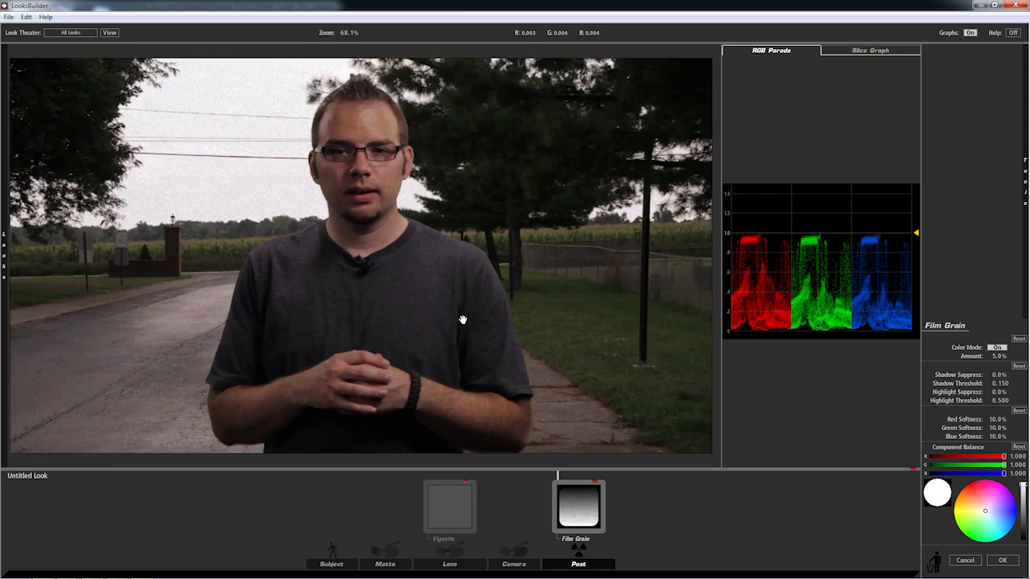
{"action": "left_click", "coordinate": [351, 32]}
{"action": "type", "text": "100"}
{"action": "key", "text": "Return"}
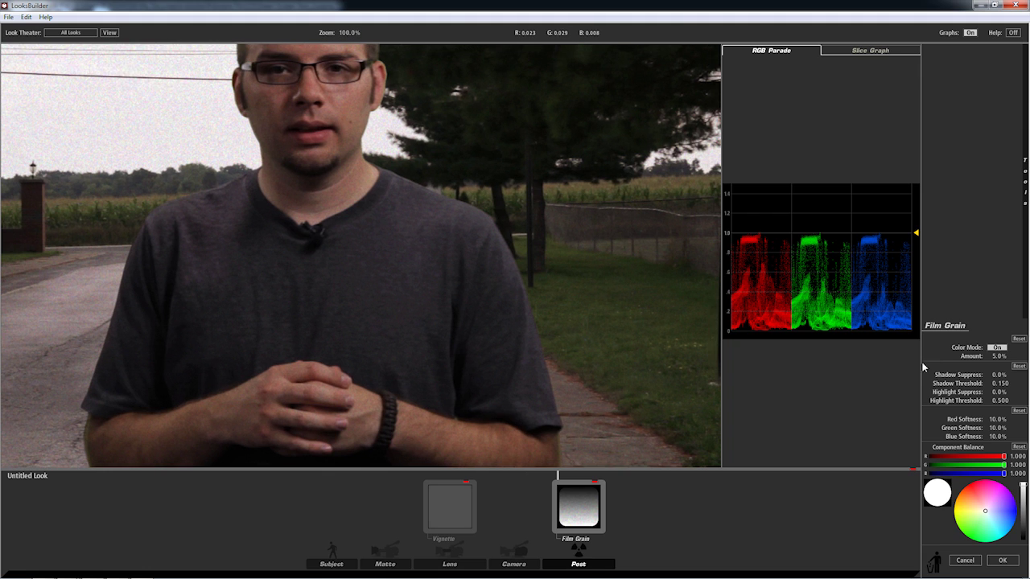
{"action": "left_click", "coordinate": [998, 355]}
{"action": "double_click", "coordinate": [998, 356]}
{"action": "key", "text": "Return"}
{"action": "left_click", "coordinate": [1015, 562]}
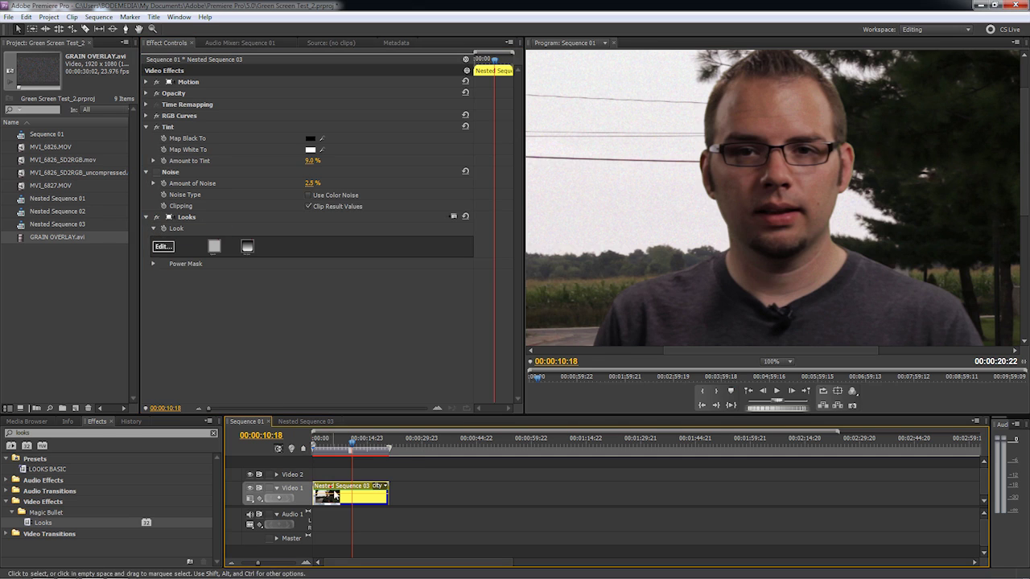
Duplicate Nested Sequence 03 onto Video 2 and remove the Looks, Noise, Tint and RGB Curves effects from one of the clips
{"action": "key", "text": "Home"}
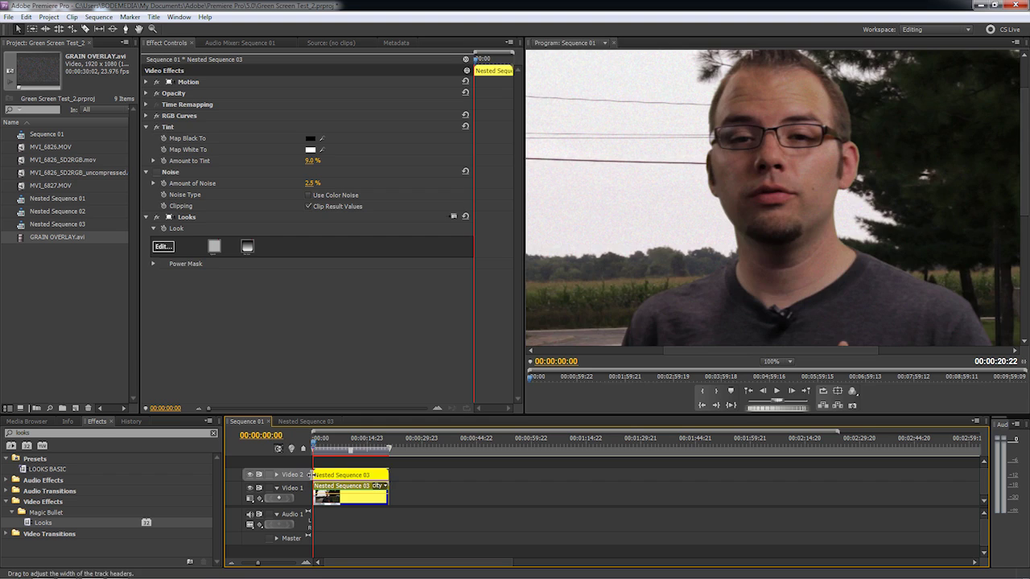
{"action": "key", "text": "End"}
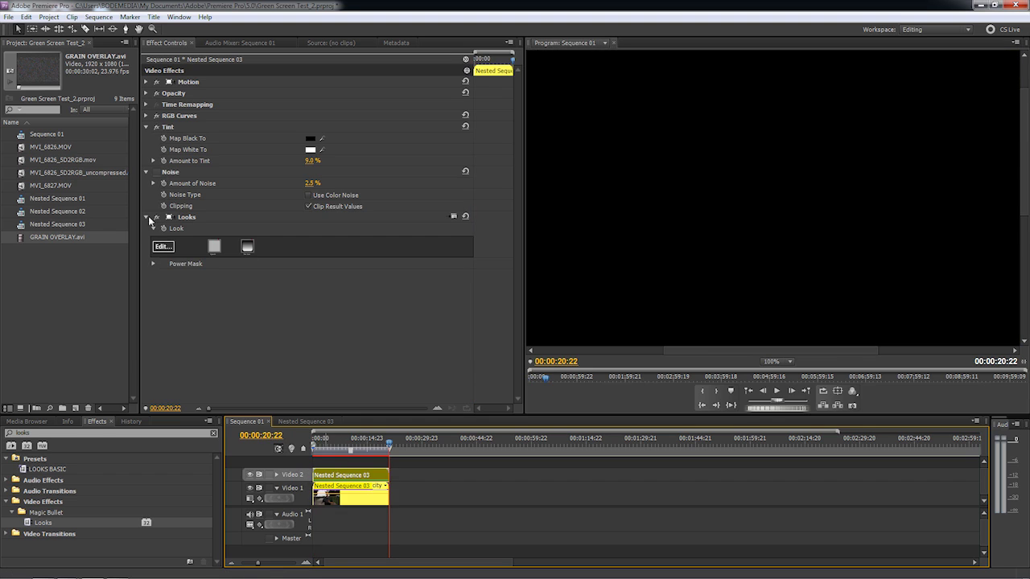
{"action": "left_click", "coordinate": [177, 219]}
{"action": "key", "text": "Delete"}
{"action": "left_click", "coordinate": [180, 172]}
{"action": "key", "text": "Delete"}
{"action": "left_click", "coordinate": [171, 126]}
{"action": "key", "text": "Delete"}
{"action": "left_click", "coordinate": [172, 116]}
{"action": "key", "text": "Delete"}
Enlarge the Program monitor and toggle Video 2's visibility repeatedly to compare the ungraded clip with the graded one below
{"action": "left_click_drag", "start_coordinate": [338, 441], "coordinate": [345, 444]}
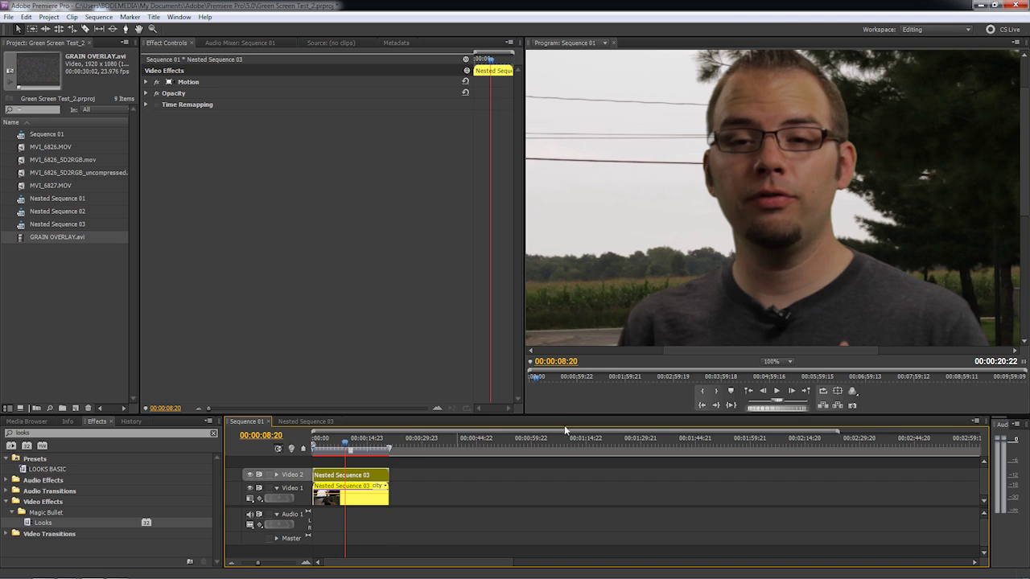
{"action": "left_click_drag", "start_coordinate": [524, 415], "coordinate": [81, 451]}
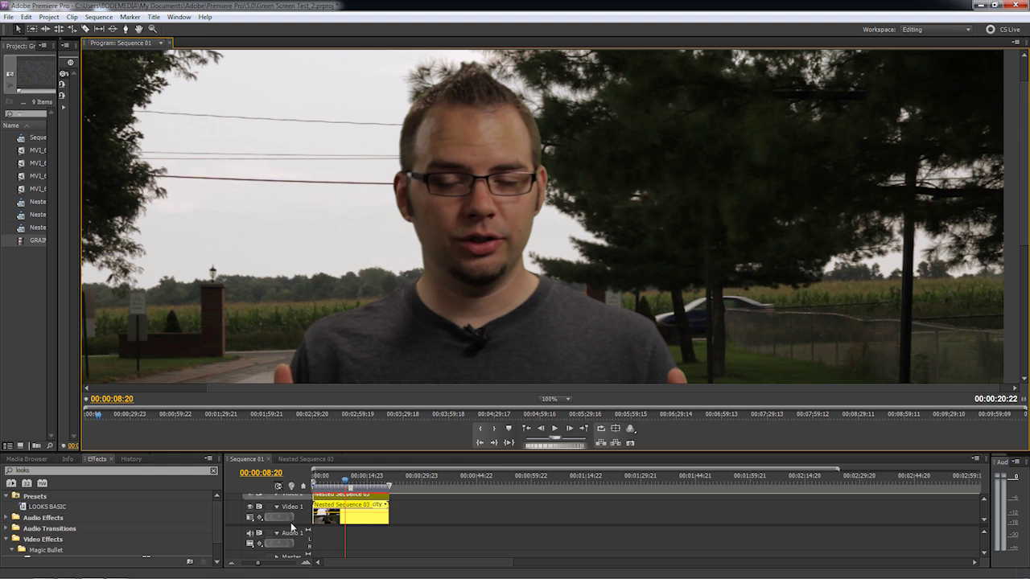
{"action": "scroll", "coordinate": [290, 522], "scroll_direction": "up", "scroll_amount": 2}
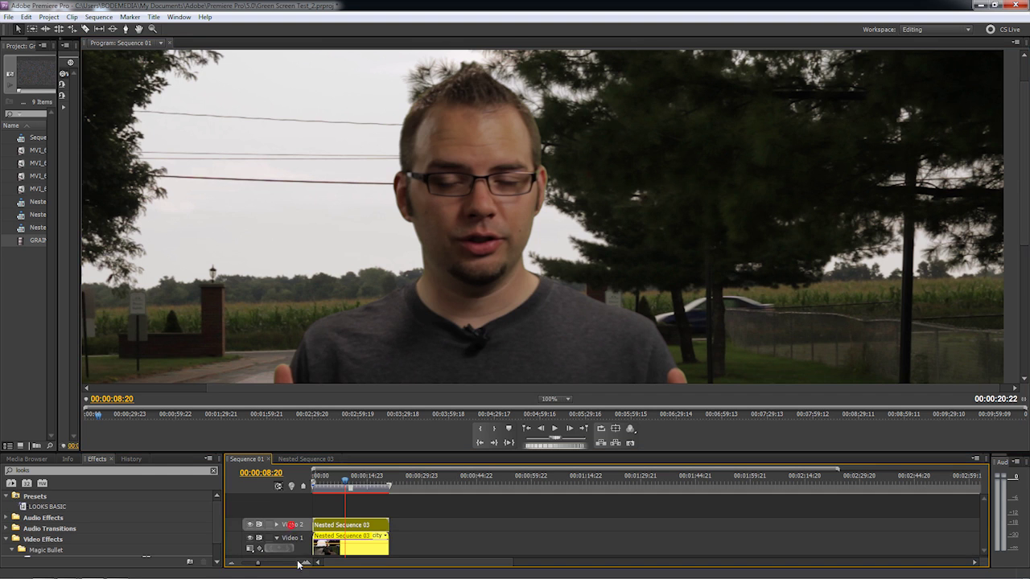
{"action": "left_click", "coordinate": [250, 526]}
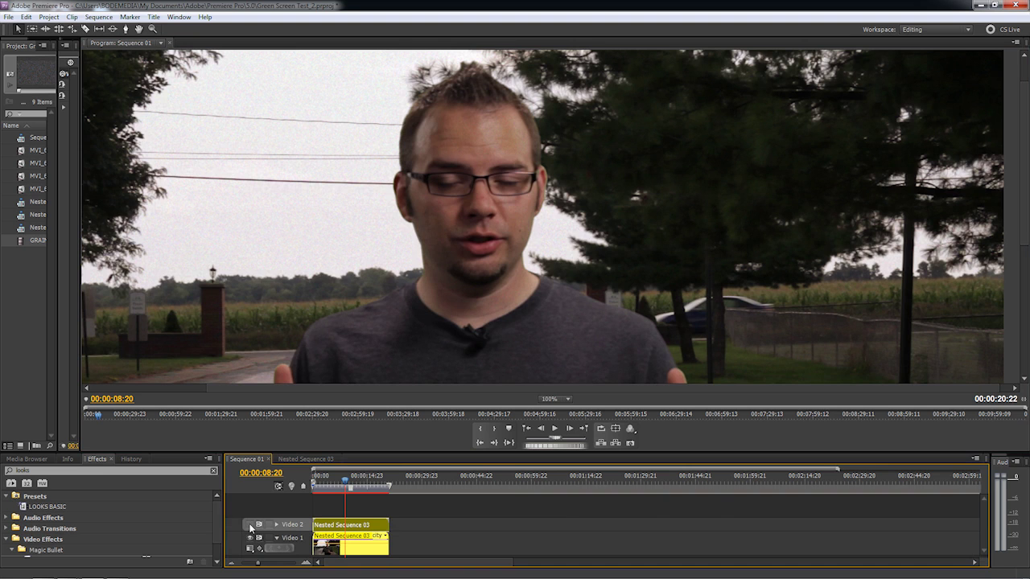
{"action": "left_click", "coordinate": [250, 526]}
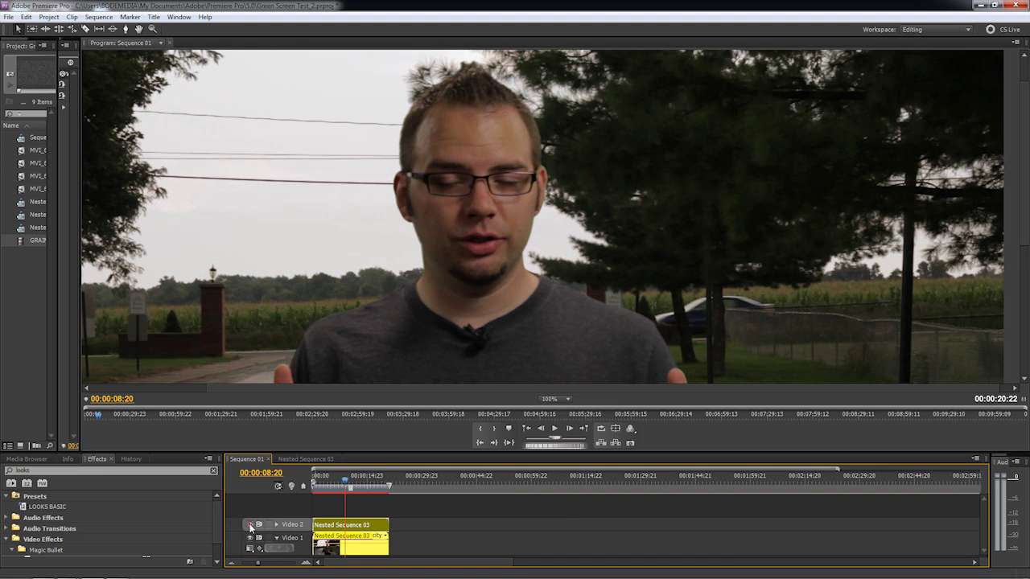
{"action": "left_click", "coordinate": [250, 526]}
{"action": "left_click", "coordinate": [251, 525]}
{"action": "left_click", "coordinate": [251, 526]}
{"action": "left_click", "coordinate": [250, 526]}
{"action": "left_click", "coordinate": [250, 525]}
{"action": "left_click", "coordinate": [251, 525]}
{"action": "left_click", "coordinate": [250, 525]}
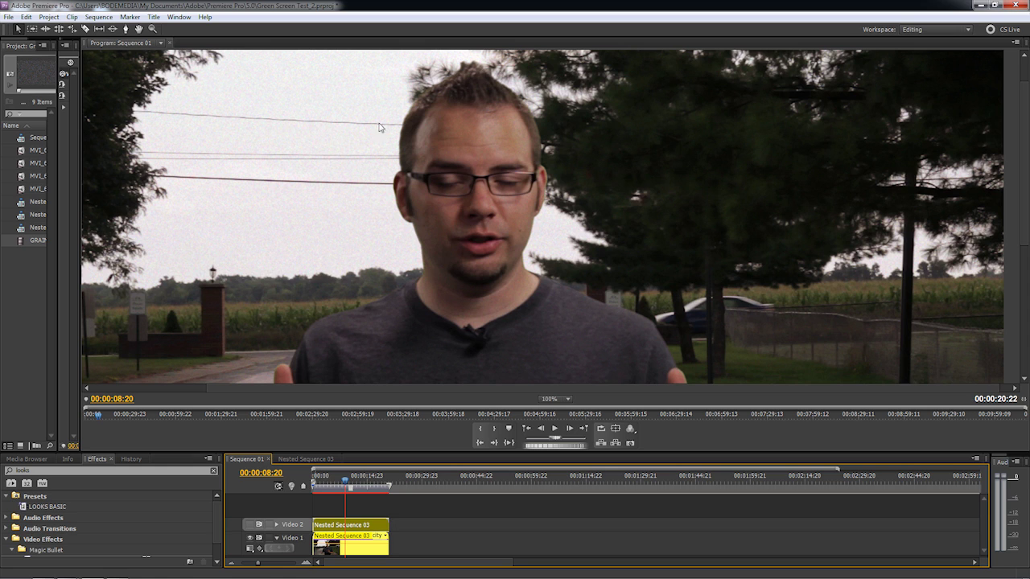
Fit the whole frame in the Program monitor and play back the graded composite
{"action": "left_click", "coordinate": [569, 401]}
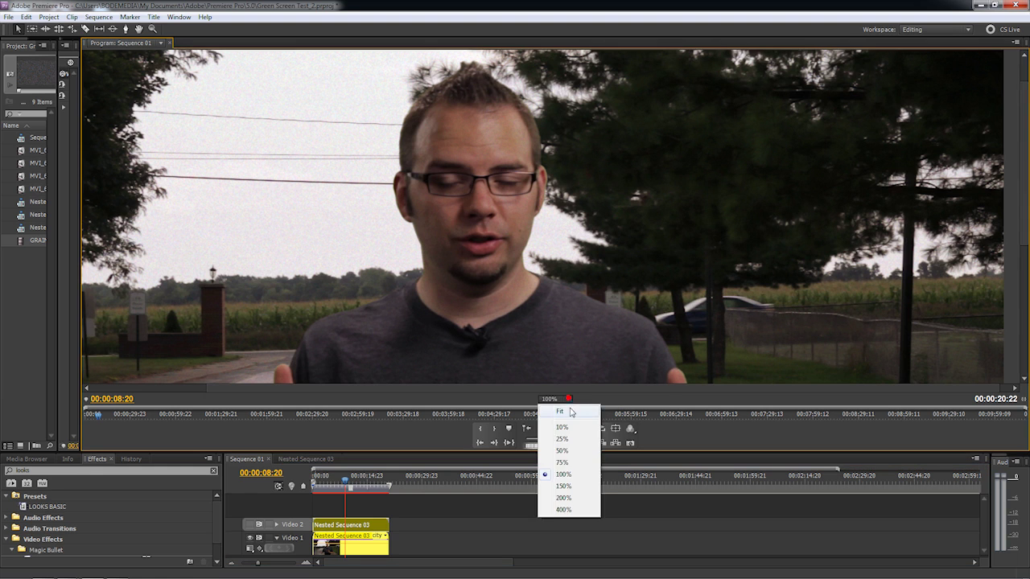
{"action": "left_click", "coordinate": [573, 413]}
{"action": "key", "text": "space"}
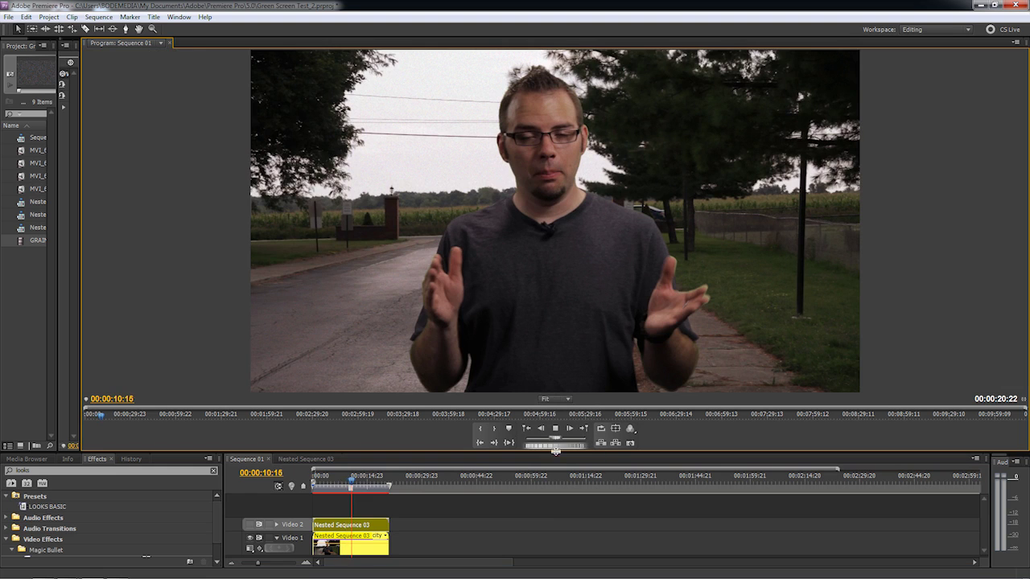
Delete the duplicate Nested Sequence 03 clip from Video 2
{"action": "left_click", "coordinate": [330, 521]}
{"action": "key", "text": "Delete"}
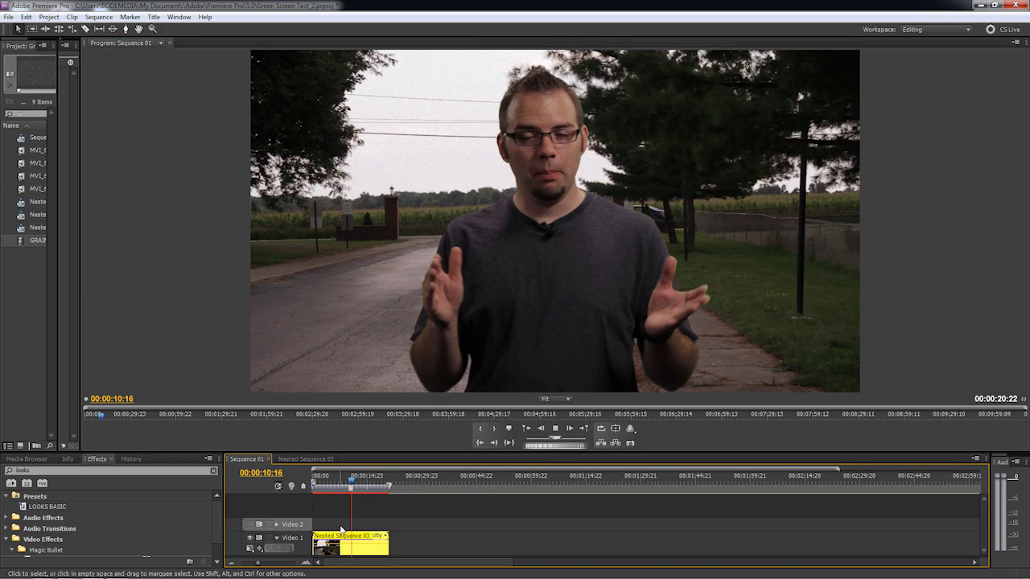